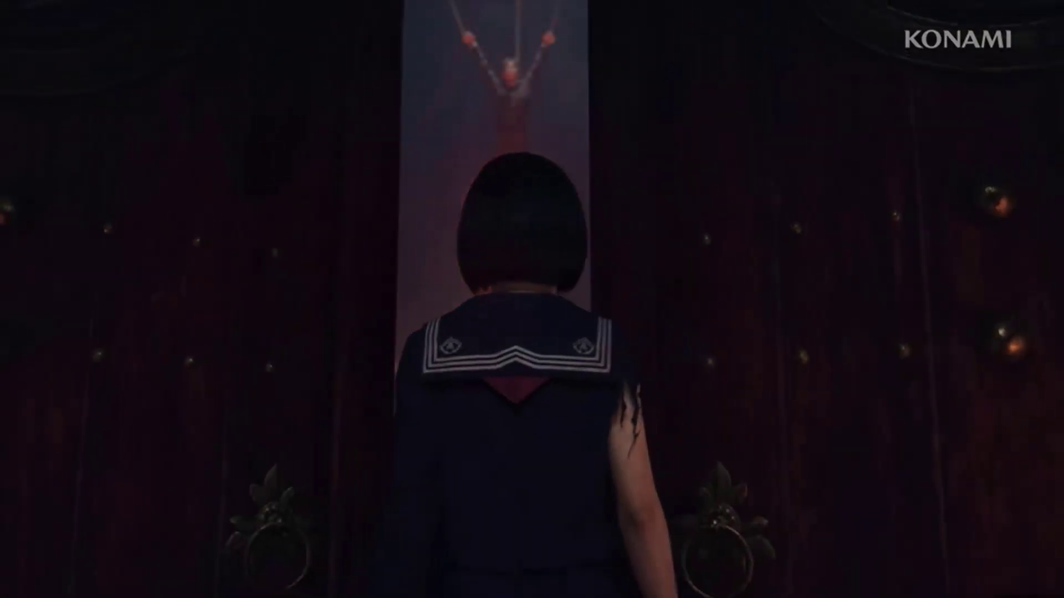
Step: Bring the Word notes listing Methods 1 to 3 forward, then switch to Steam
mouse_move(673, 454)
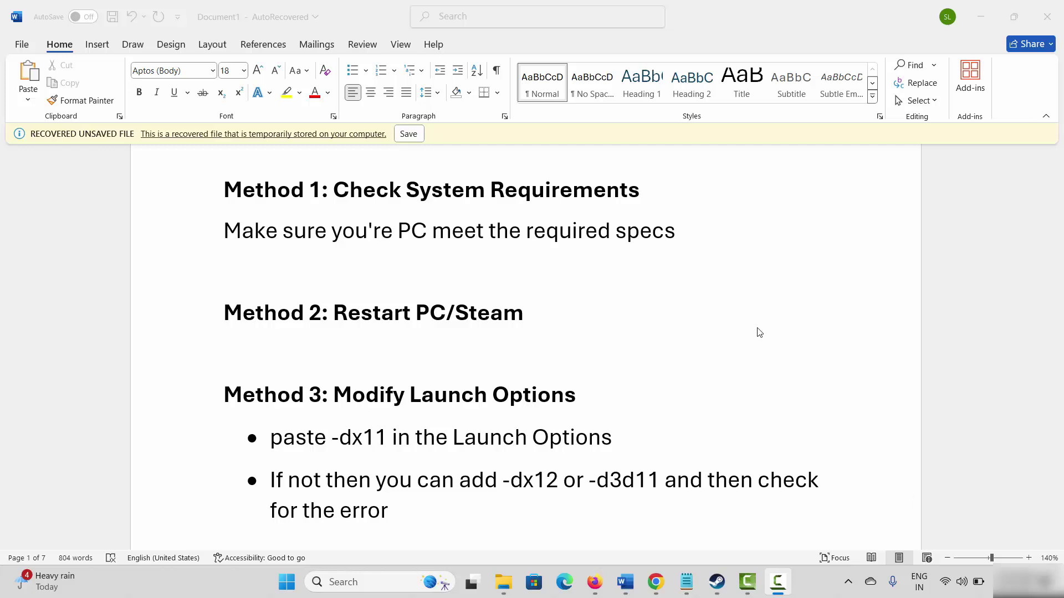
click(214, 205)
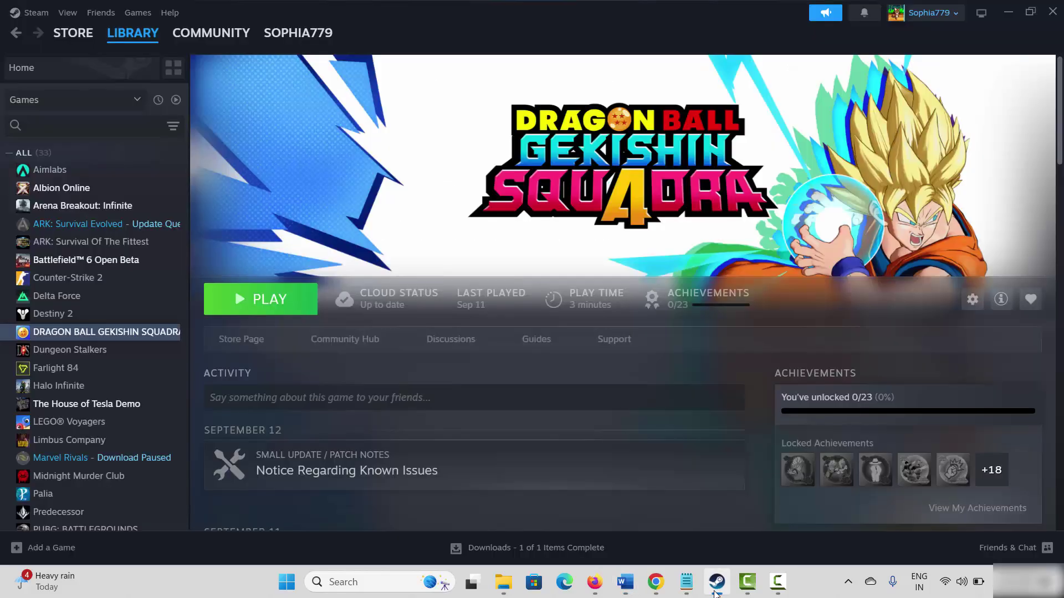
click(717, 582)
Step: Go to the Steam store and scroll the Silent Hill f page to System Requirements
click(79, 37)
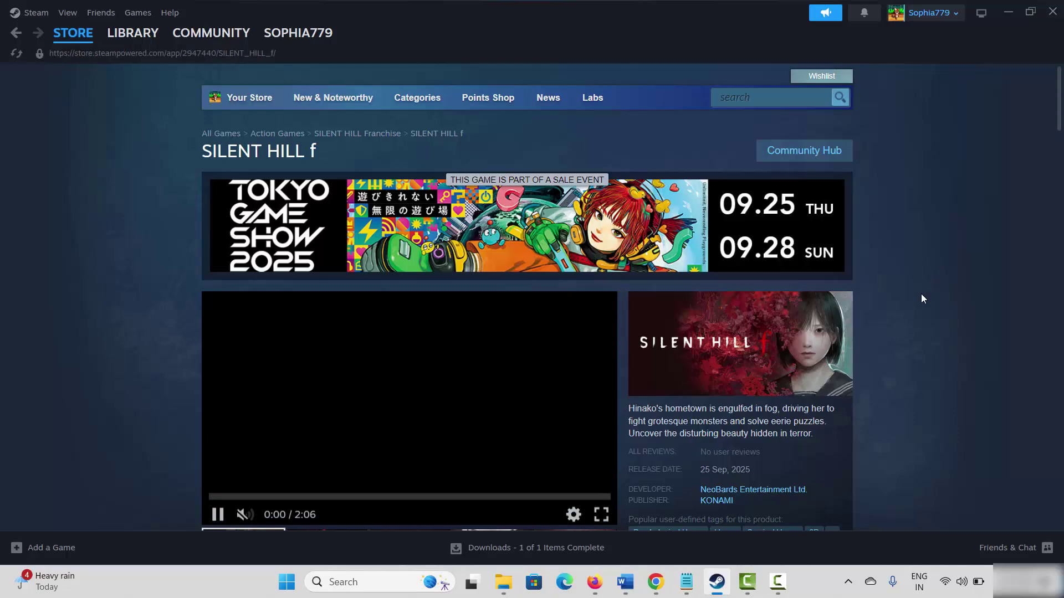
scroll(919, 298, down, 3)
scroll(916, 303, down, 10)
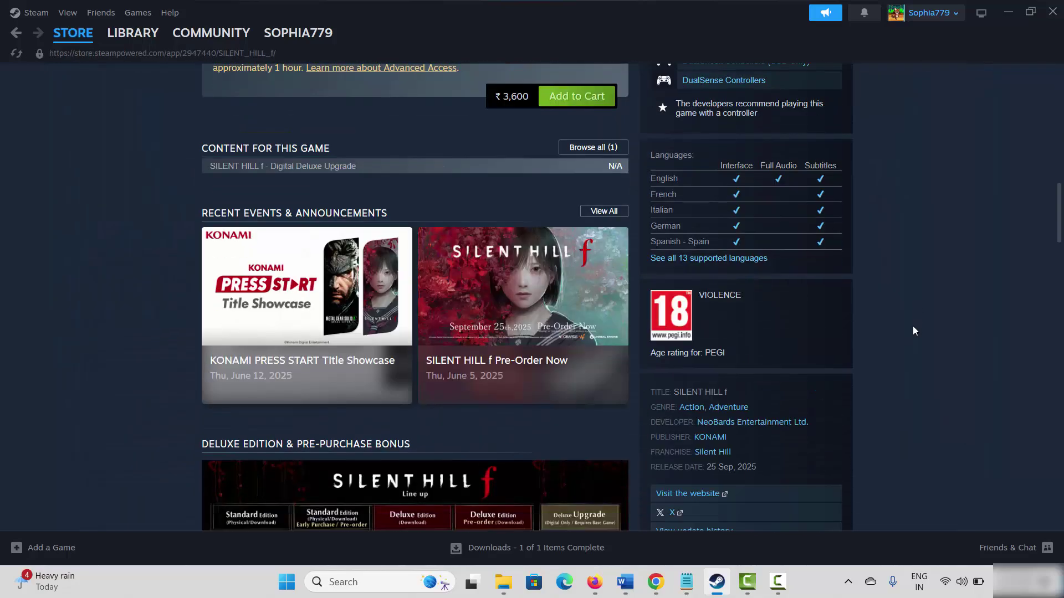
scroll(914, 332, down, 15)
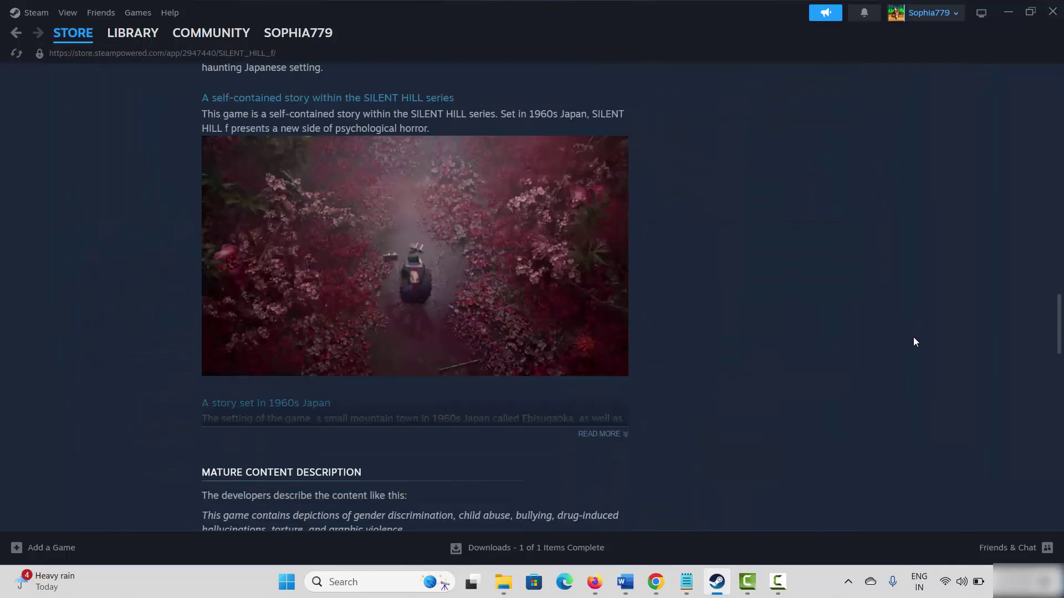
scroll(892, 346, down, 3)
scroll(720, 410, up, 1)
Step: Expand and review the full minimum and recommended requirements, then minimise Steam
click(599, 428)
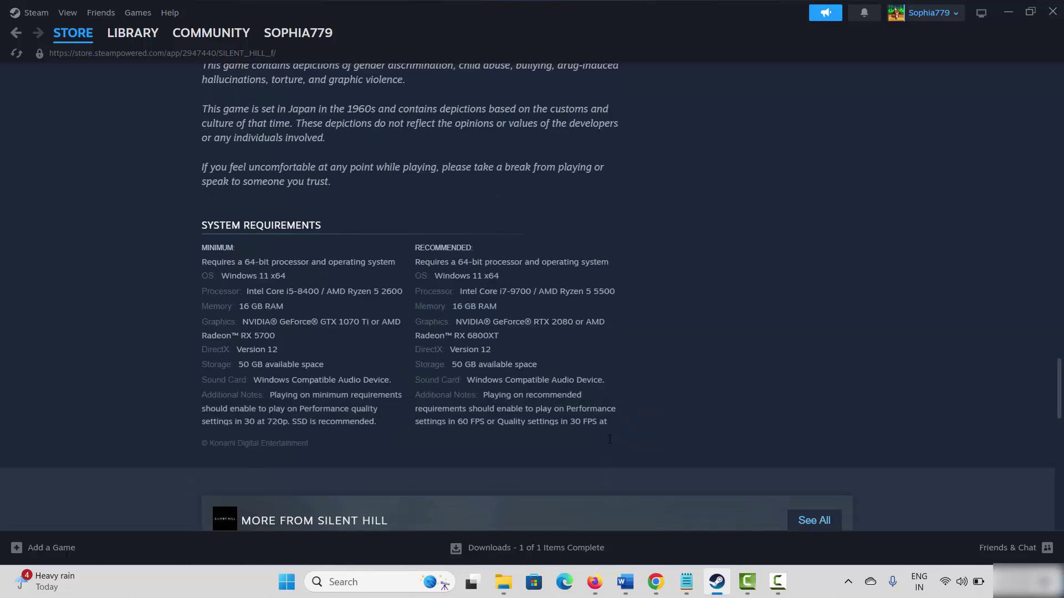
drag(205, 224, 468, 413)
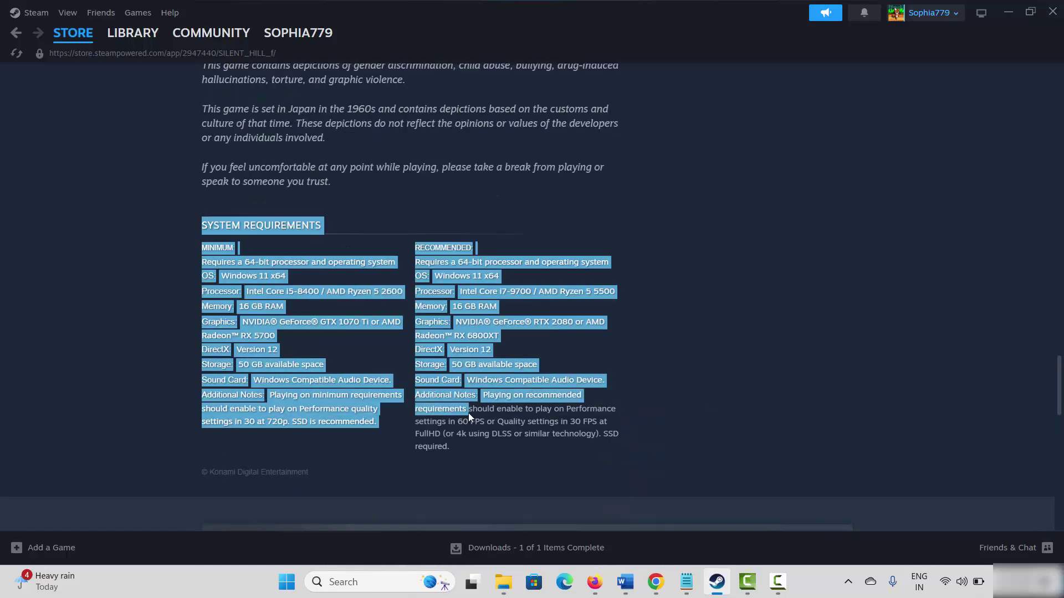
click(747, 316)
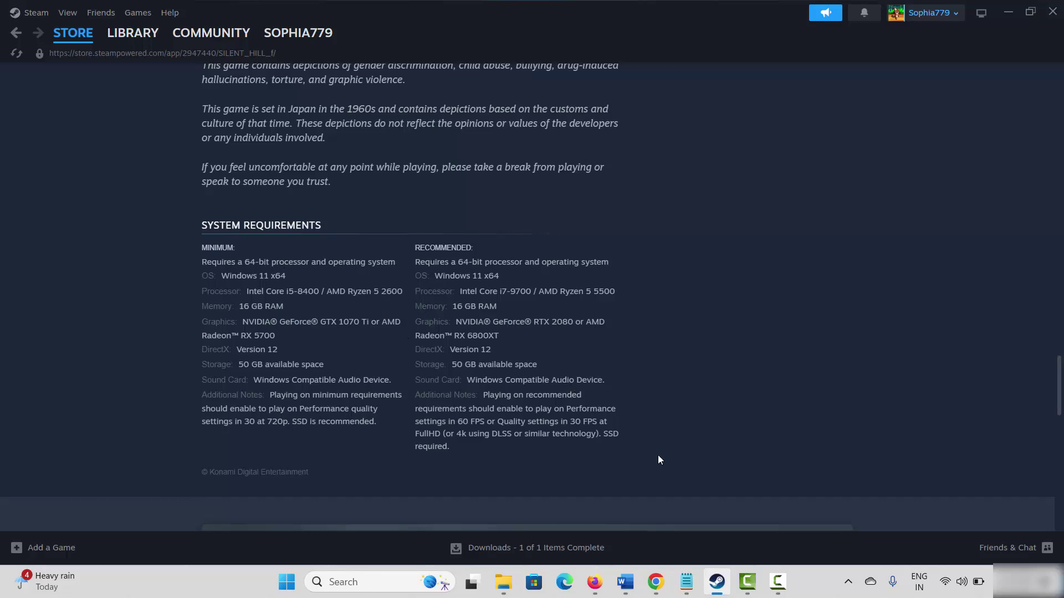
click(717, 581)
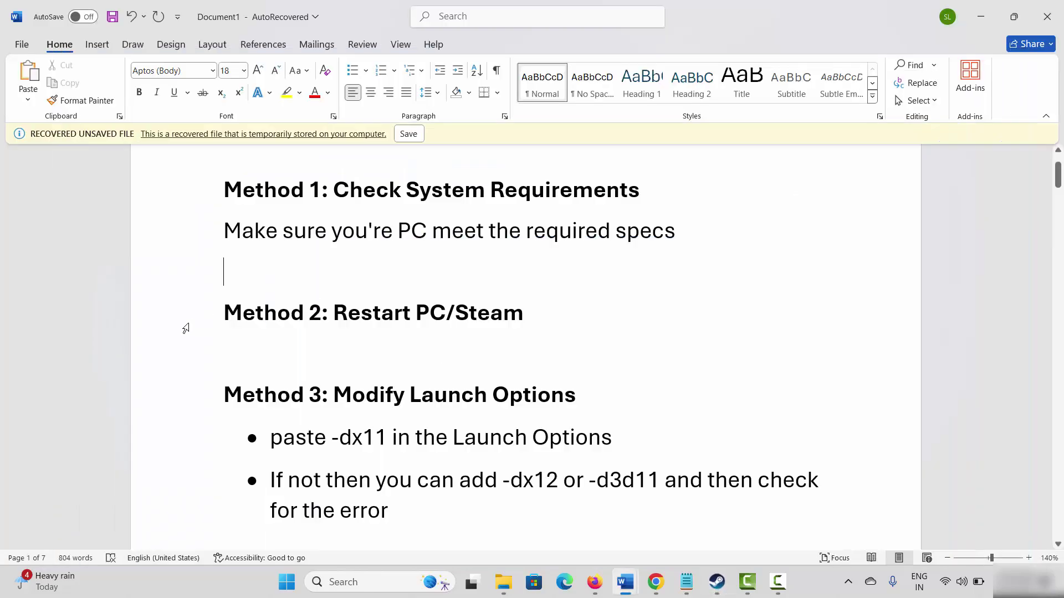
Step: Select the Method 2: Restart PC/Steam line and show Steam's main menu for restarting
click(186, 328)
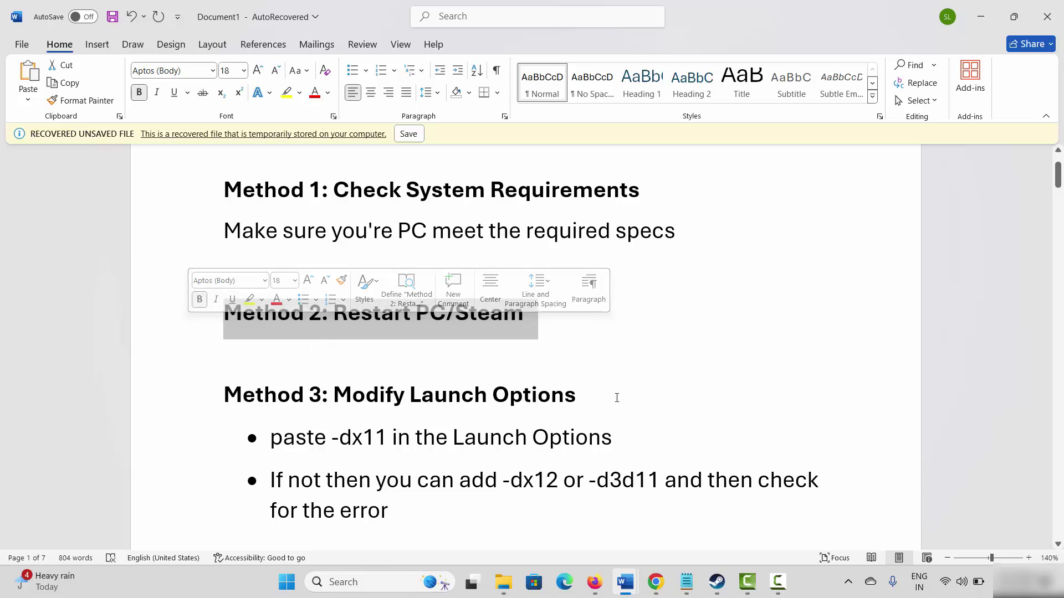
click(717, 581)
mouse_move(61, 31)
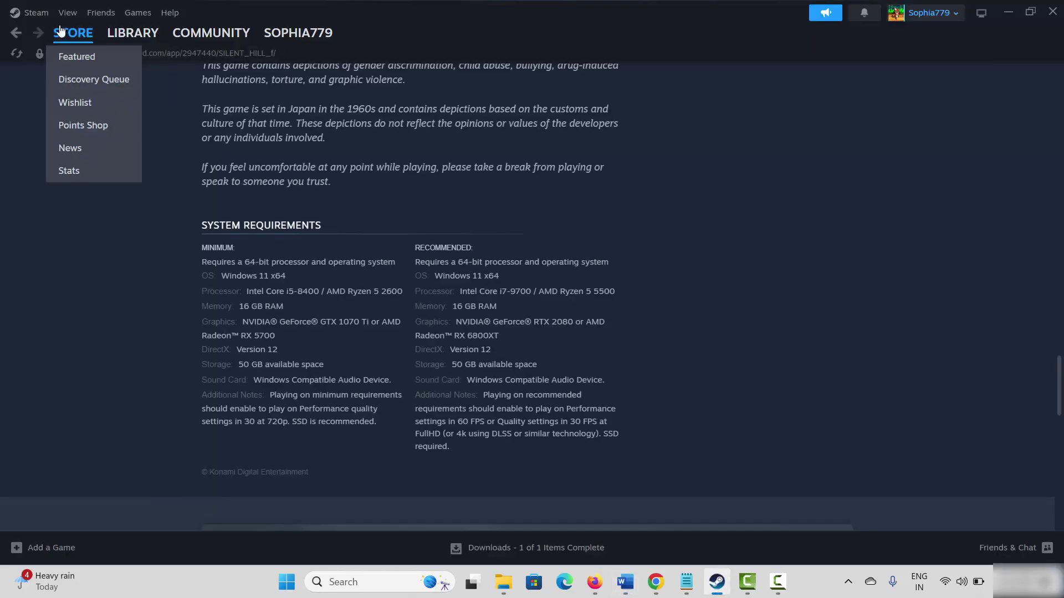
click(33, 12)
click(161, 361)
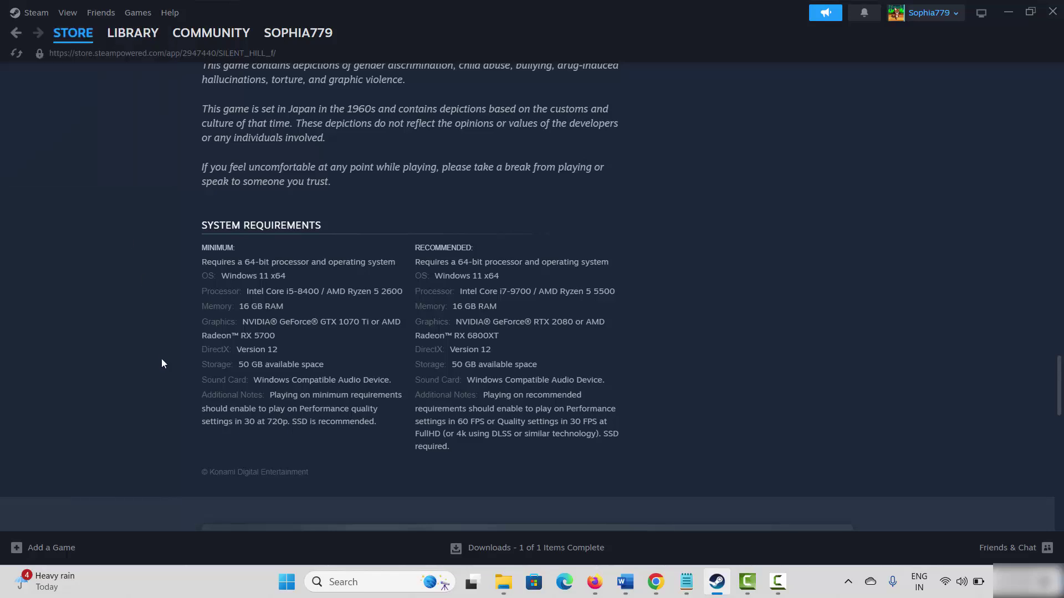
Step: Show the Restart option under the Windows Start menu's power options
click(286, 582)
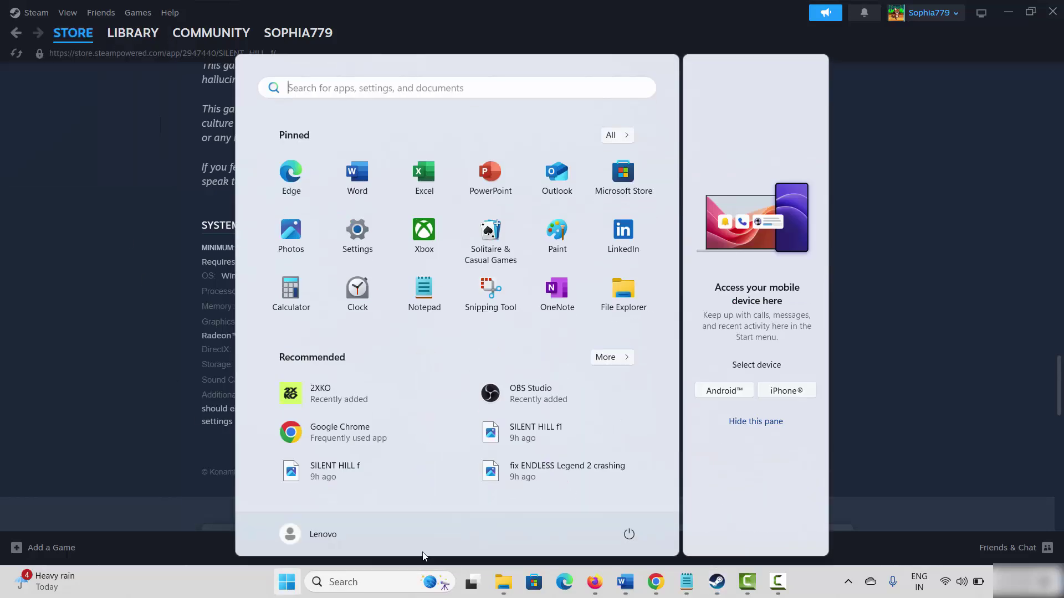
click(635, 539)
key(Escape)
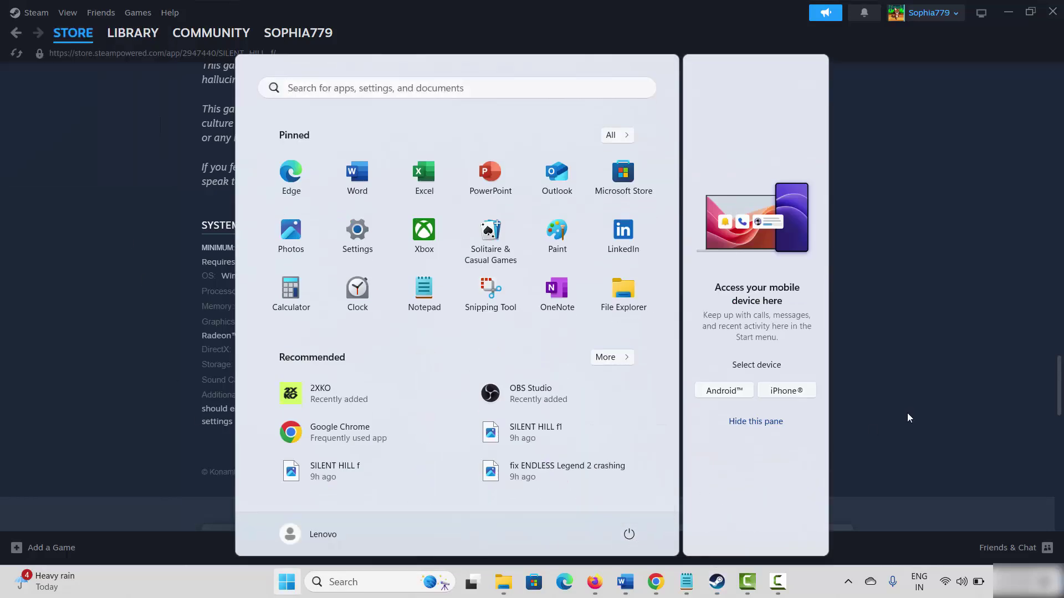
click(907, 418)
Step: Select the Method 3: Modify Launch Options heading in Word and bring Steam back
click(714, 587)
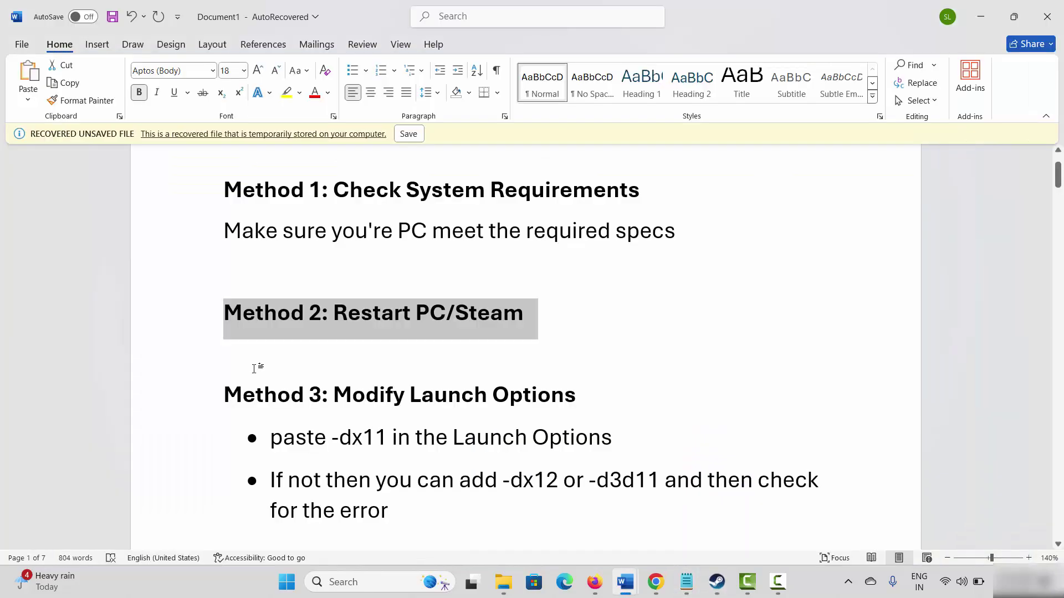
click(177, 413)
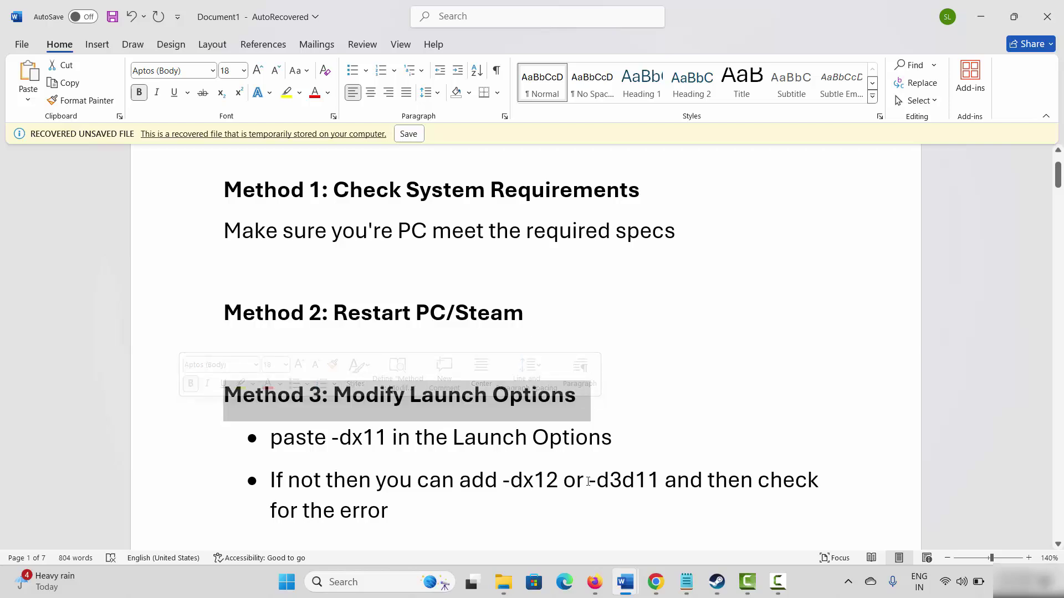
click(716, 582)
Step: Open the Properties of DRAGON BALL GEKISHIN SQUADRA from the Steam library
click(133, 35)
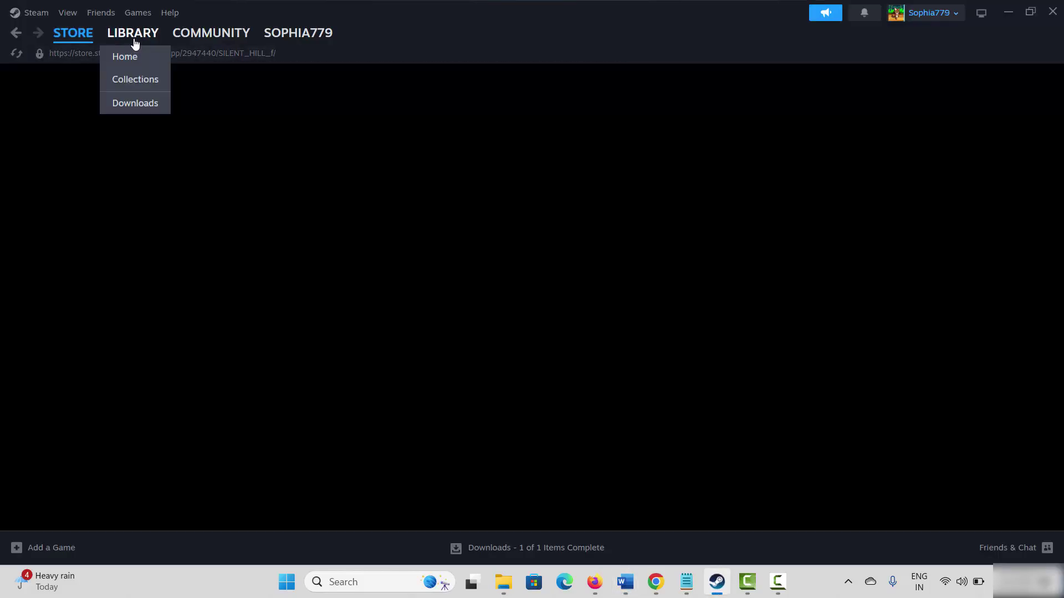
click(106, 334)
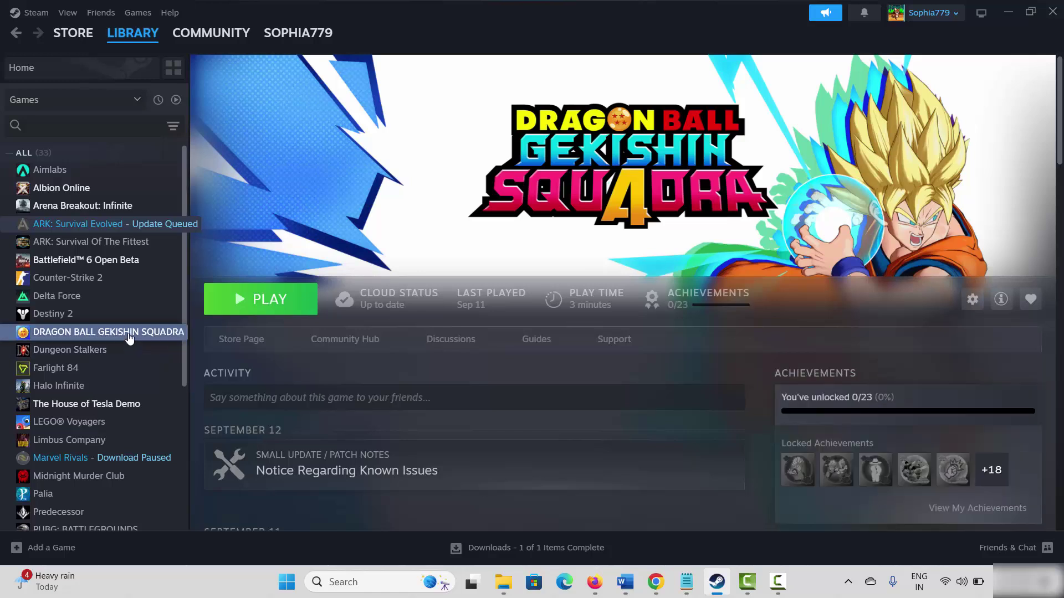
right_click(129, 336)
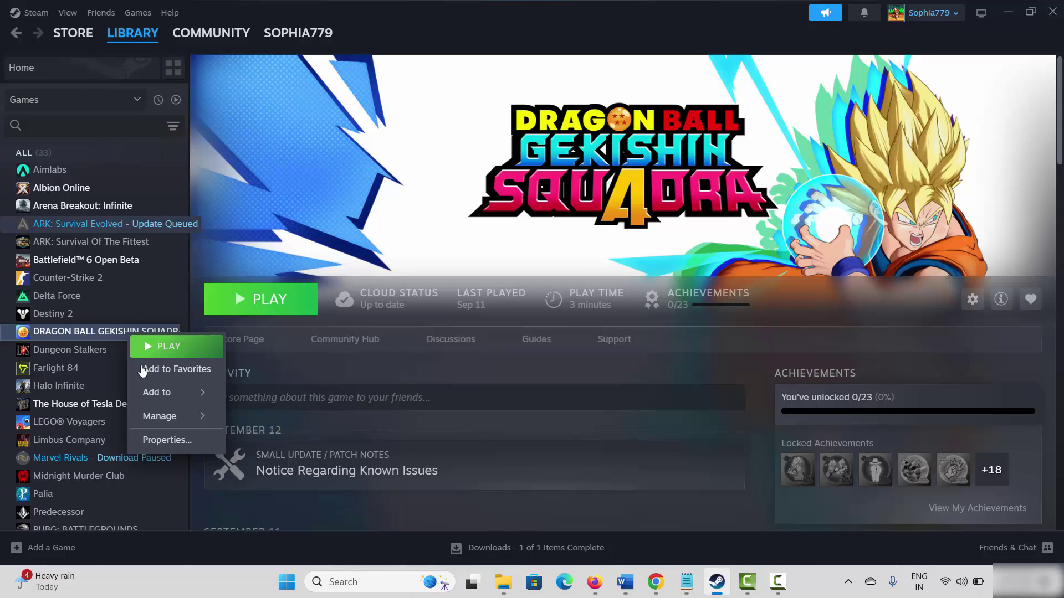
click(165, 441)
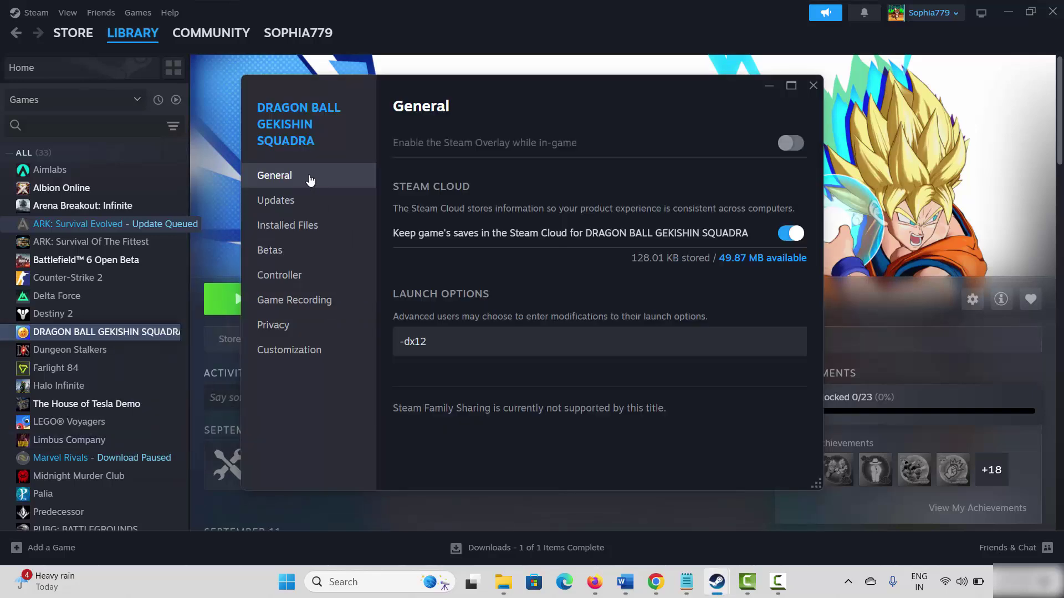
Step: Replace the -dx12 launch option with -d3d11 and close the properties
drag(438, 342, 383, 327)
text(-dx11)
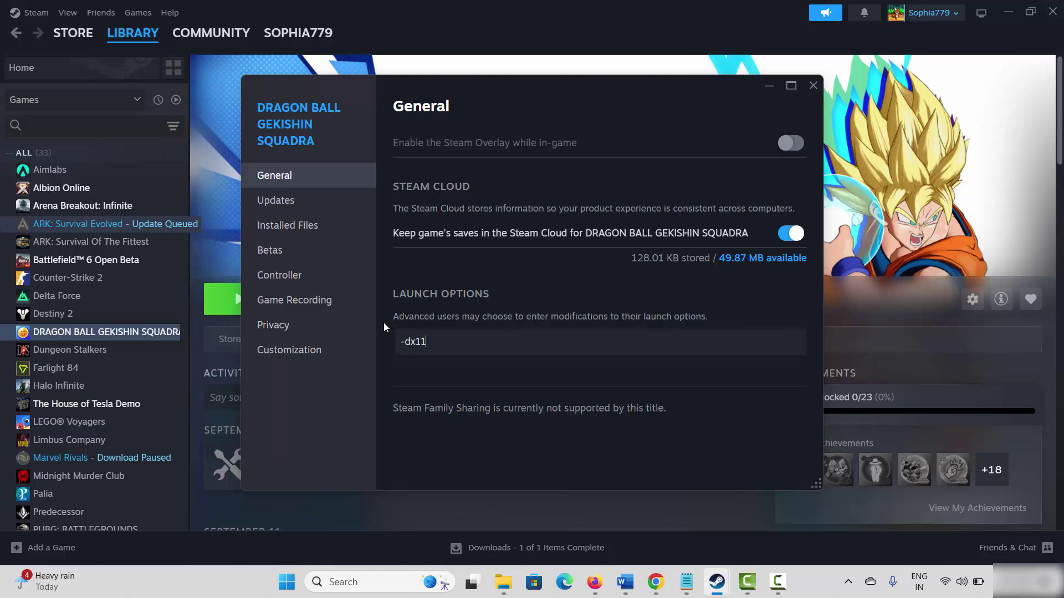
key(BackSpace)
text(2)
key(BackSpace)
key(BackSpace)
text(3d11)
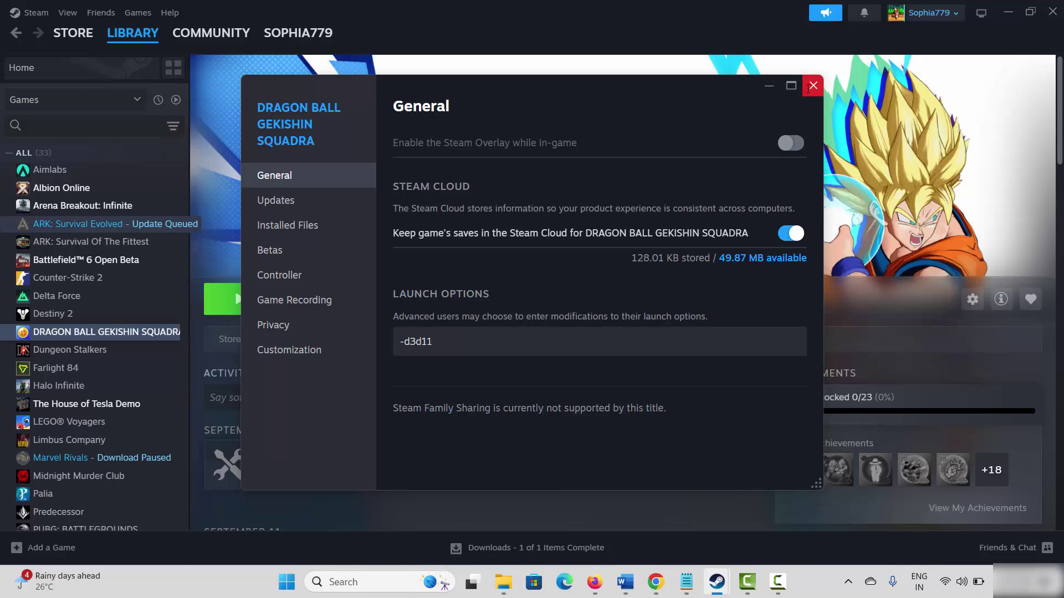
click(813, 85)
Step: Scroll the Word notes to the Method 4: Update Graphics Card heading and select it
click(625, 582)
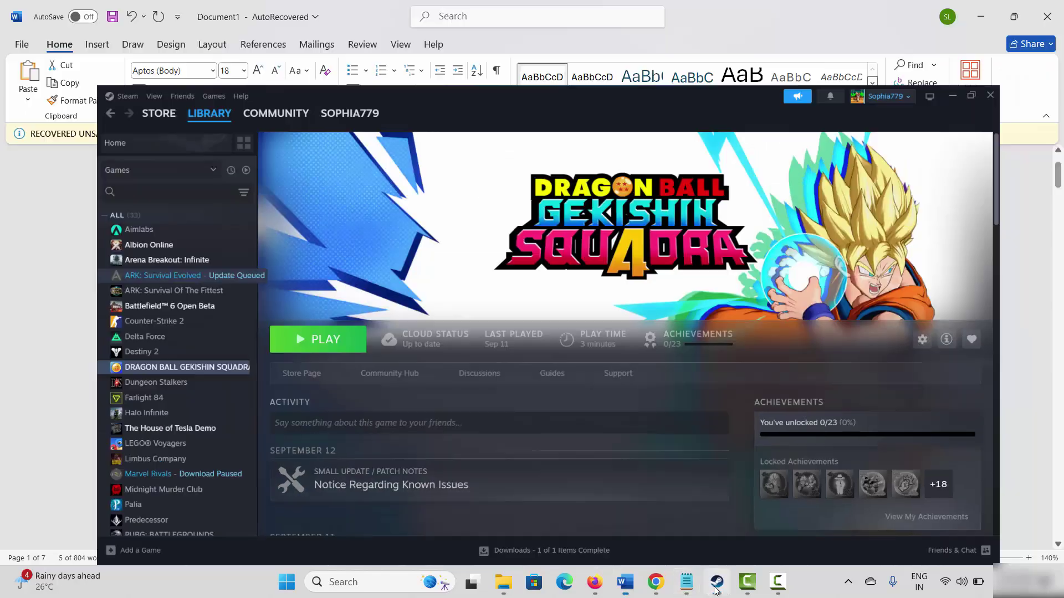
scroll(231, 397, down, 3)
scroll(232, 397, down, 2)
click(169, 377)
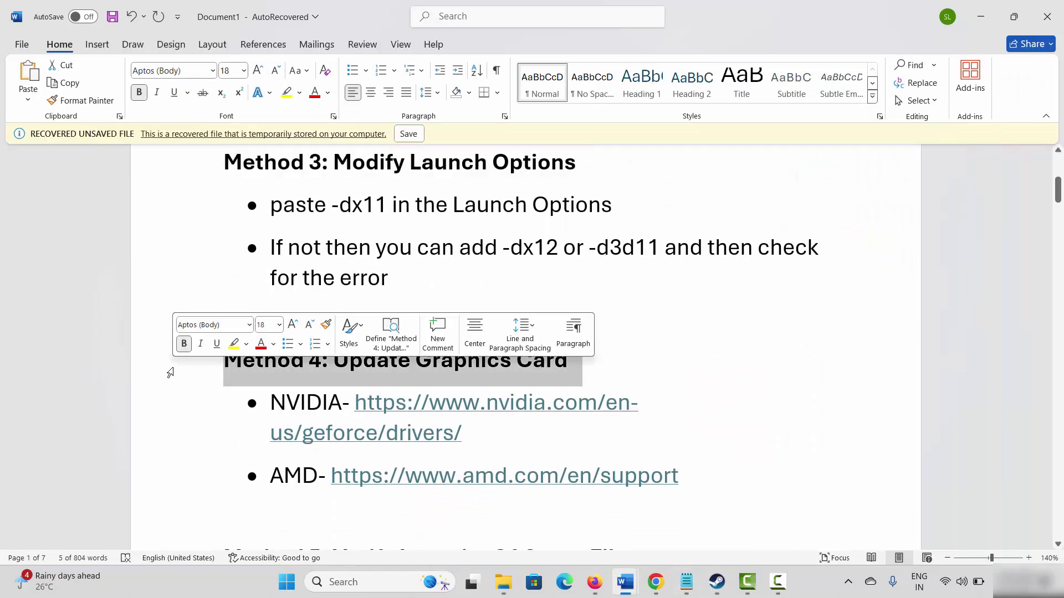
click(357, 583)
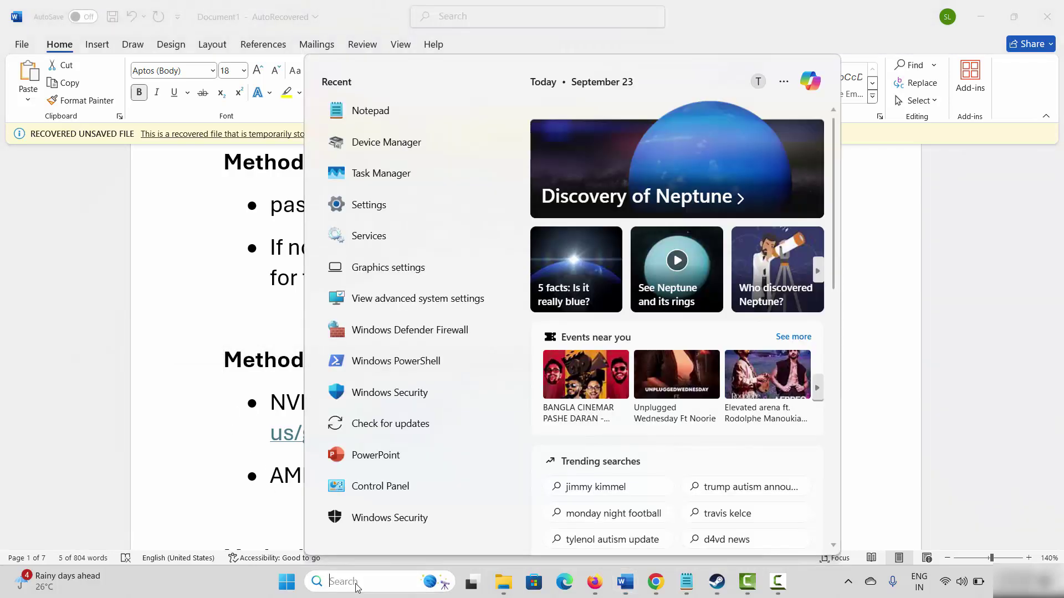
Step: Start a driver update for Intel(R) UHD Graphics under Display adapters in Device Manager
click(377, 144)
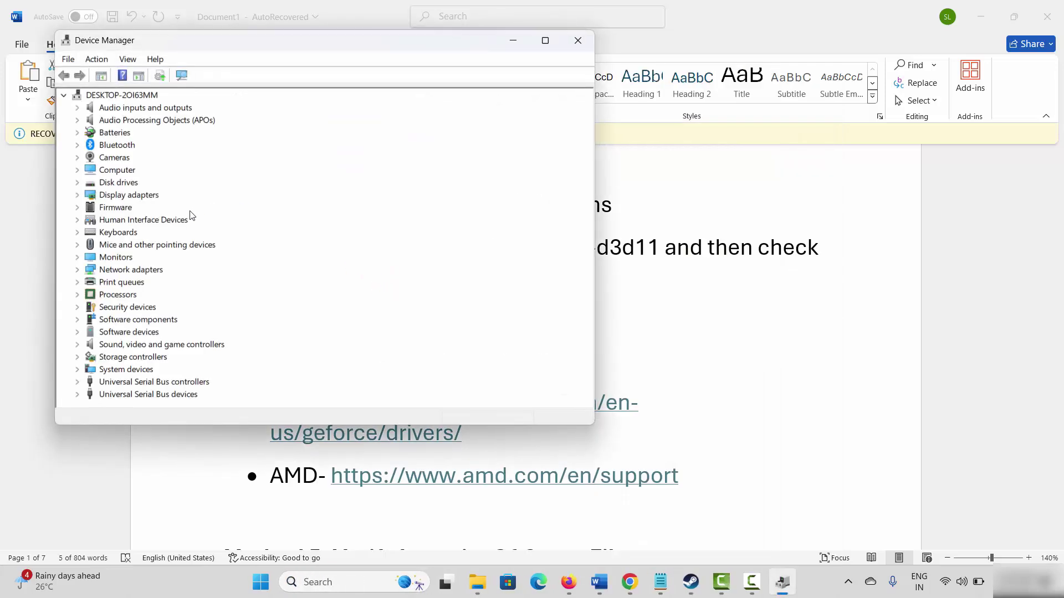
double_click(92, 196)
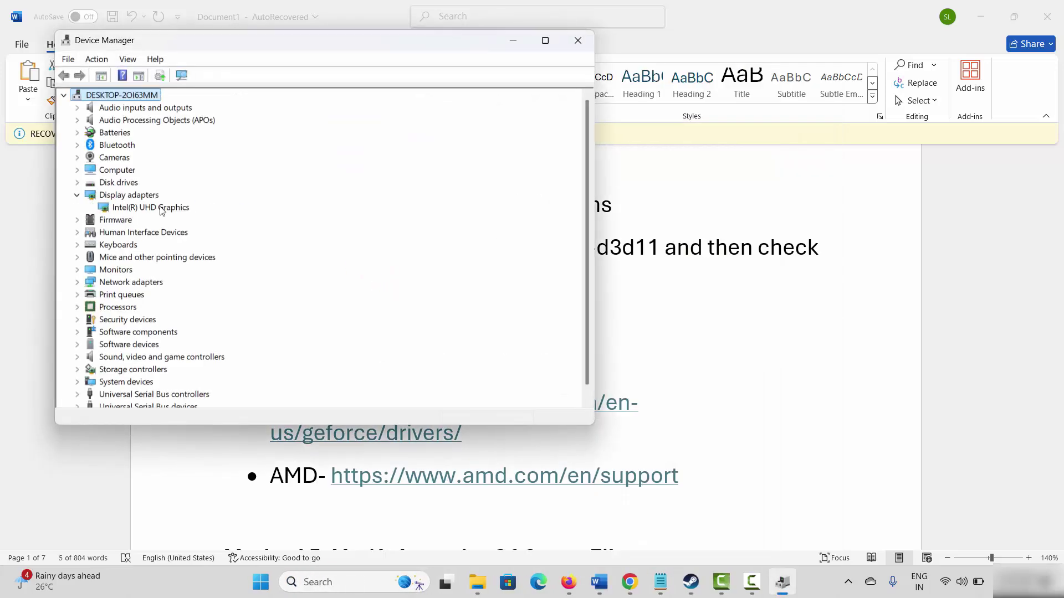
click(161, 208)
right_click(160, 208)
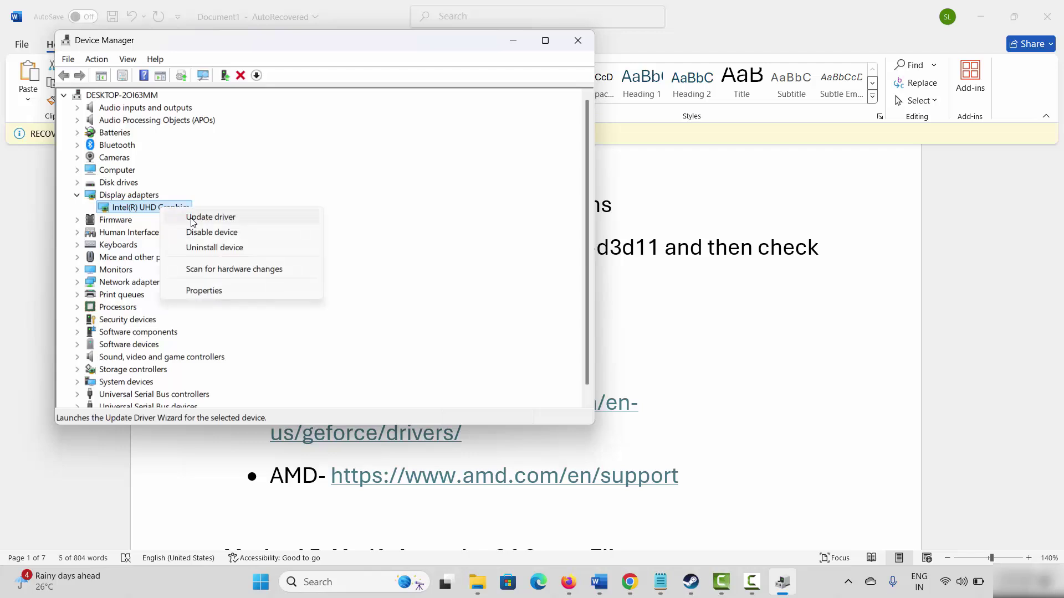
click(192, 217)
Step: Search automatically for drivers, find it up to date, and close Device Manager
click(280, 211)
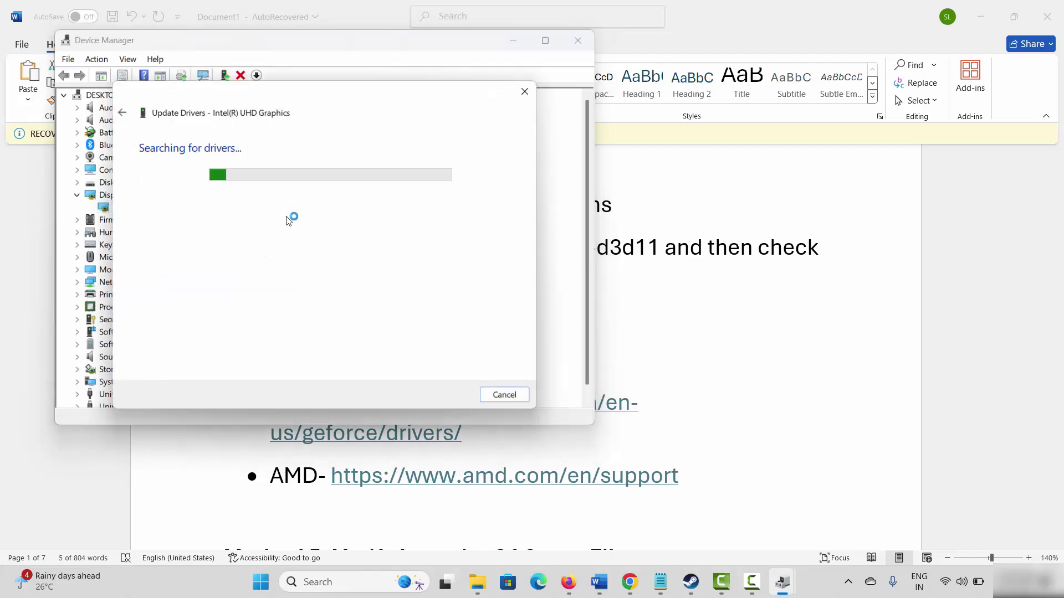
click(525, 92)
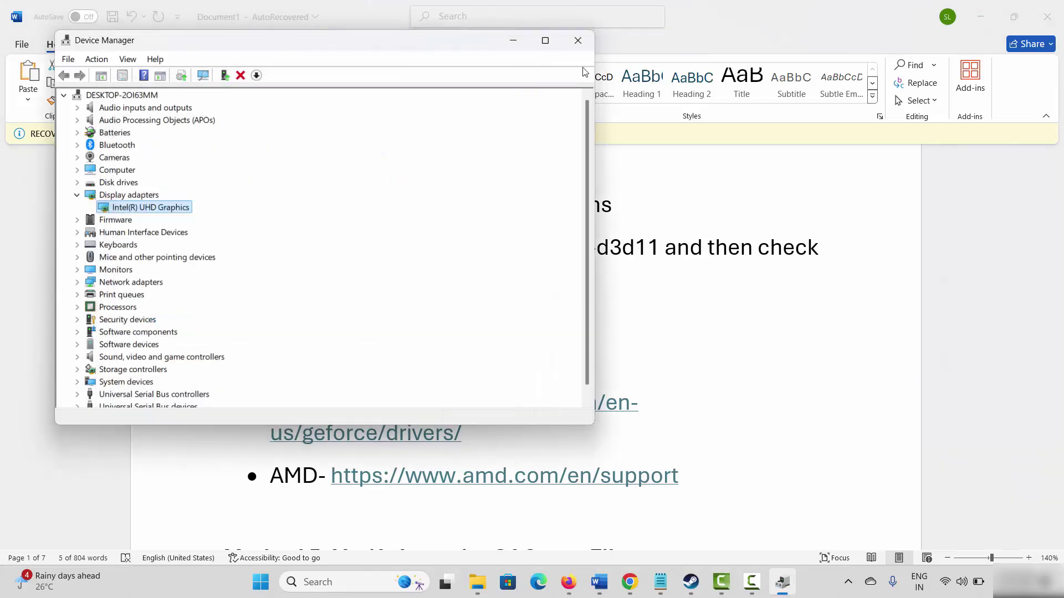
click(578, 41)
scroll(288, 345, down, 3)
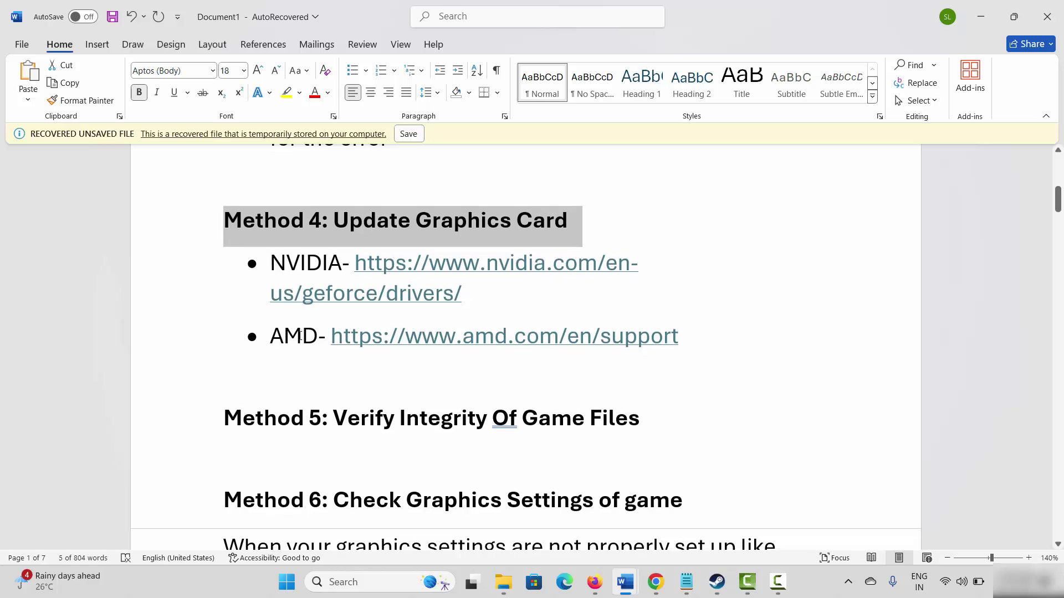
Step: Select the NVIDIA driver link, then the Method 5 heading in the Word notes
drag(355, 265, 448, 306)
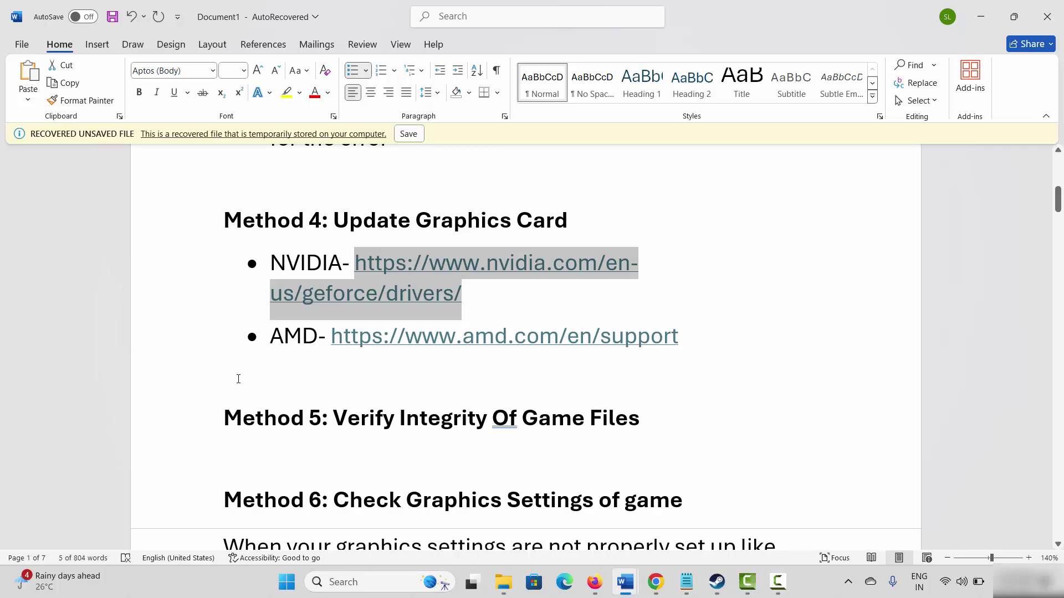
scroll(227, 379, down, 2)
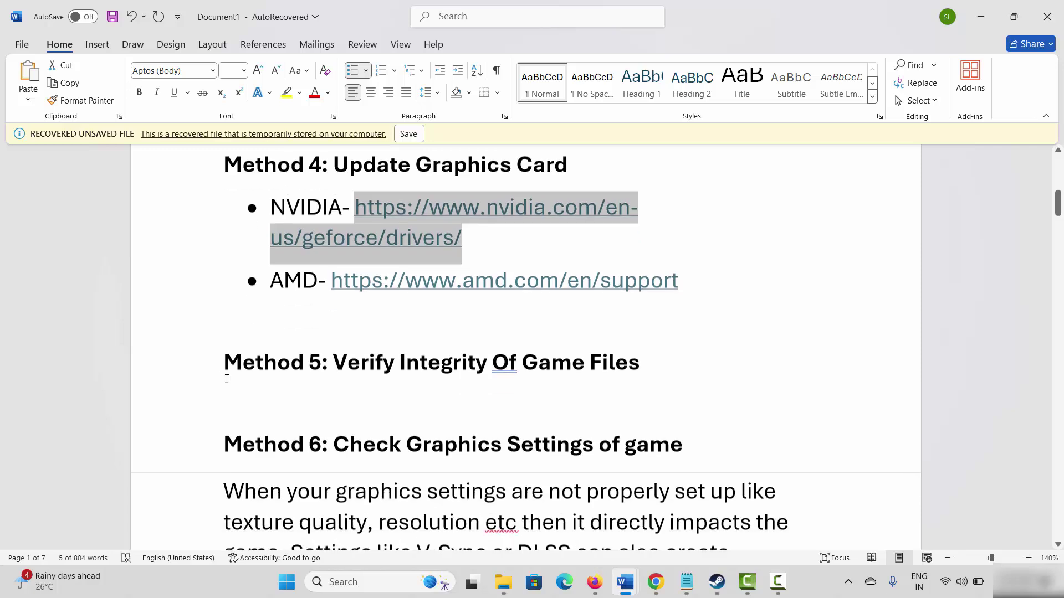
click(194, 337)
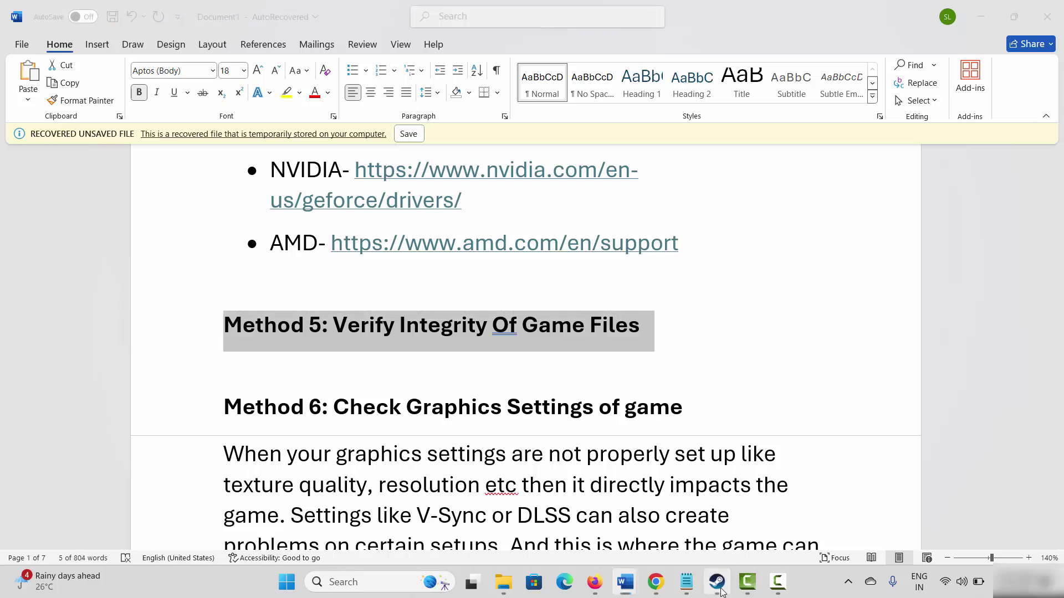
Step: Show the Installed Files properties of Dragon Ball Gekishin Squadra in Steam
key(alt+Tab)
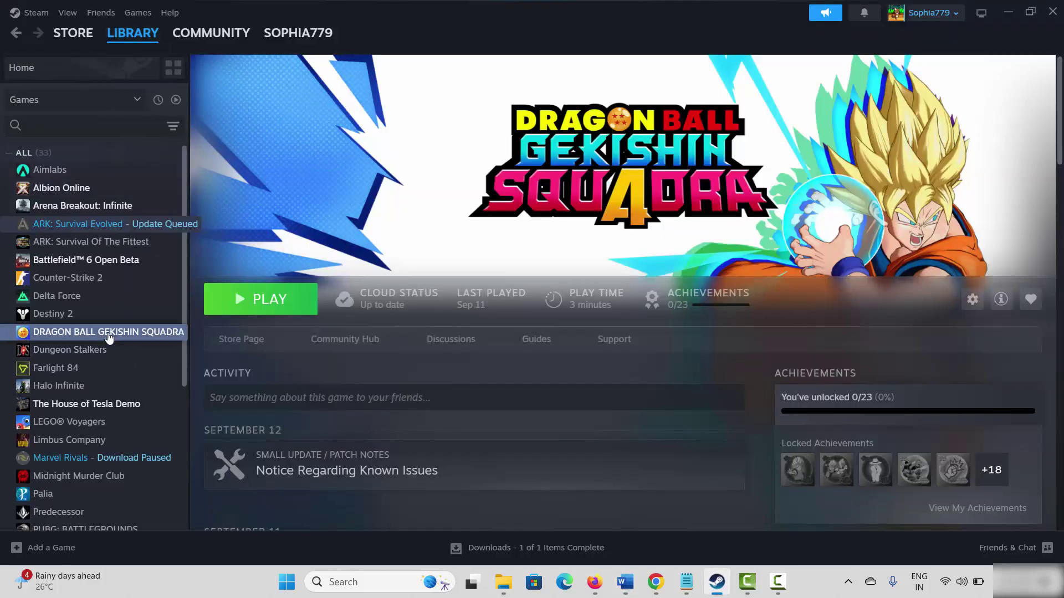
right_click(111, 334)
click(155, 448)
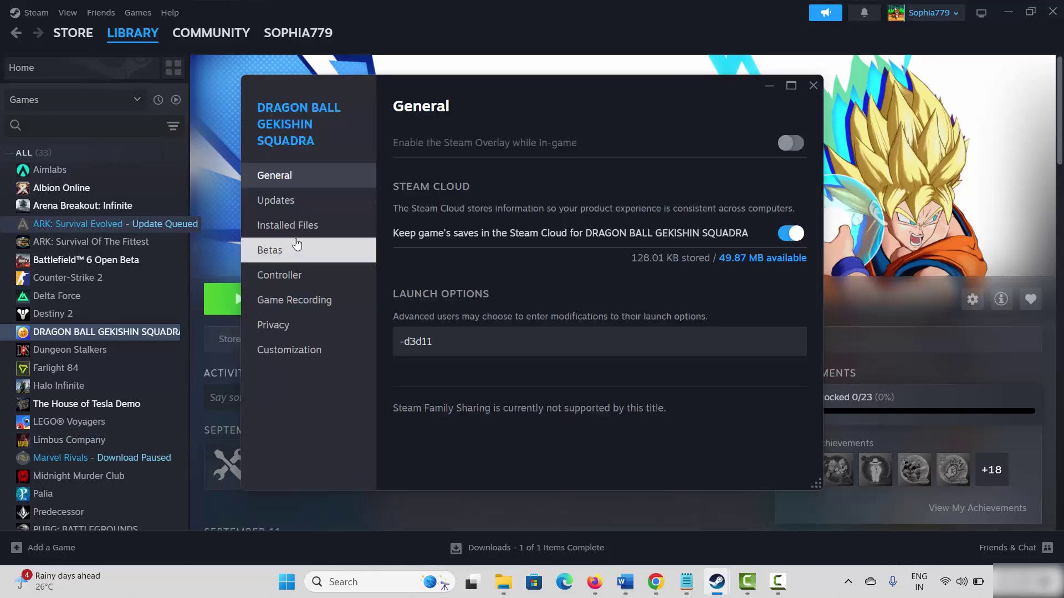
click(300, 231)
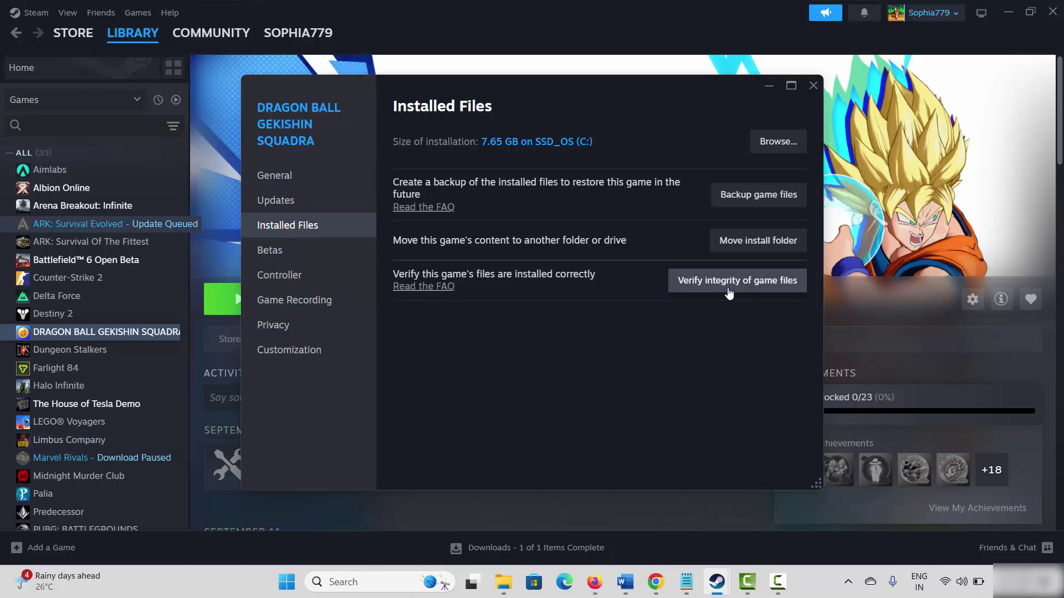
Step: Close the game properties and move through Method 6 to the Method 7 heading in Word
click(812, 85)
key(alt+Tab)
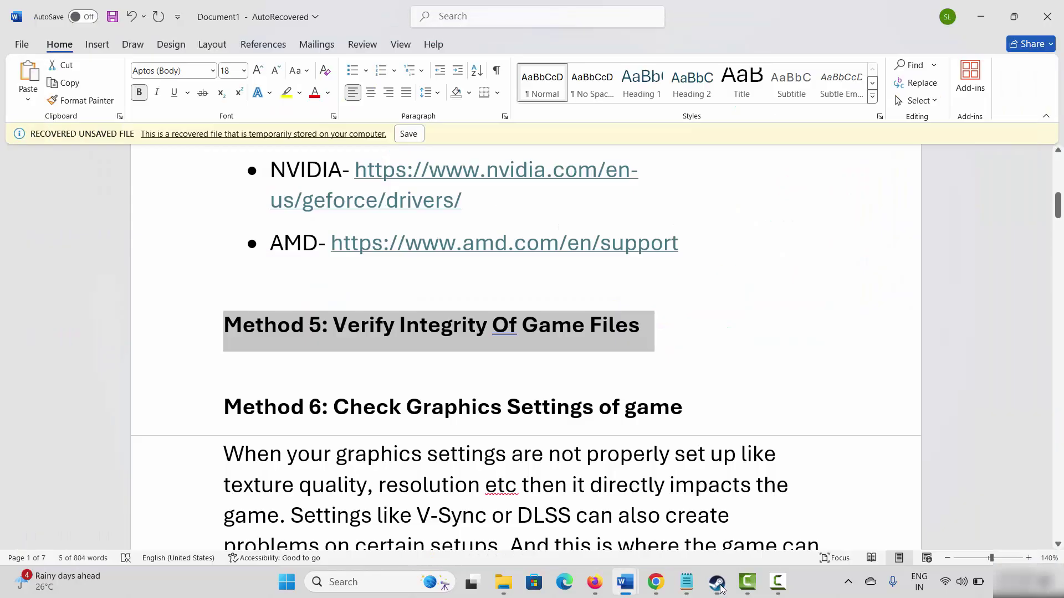
scroll(269, 398, down, 1)
click(185, 375)
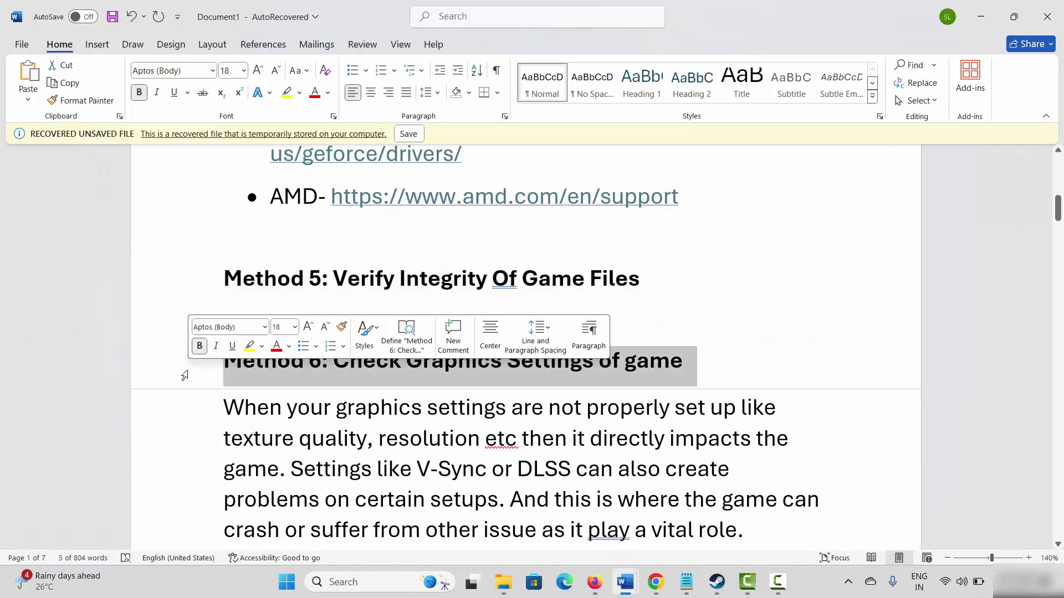
scroll(368, 453, down, 2)
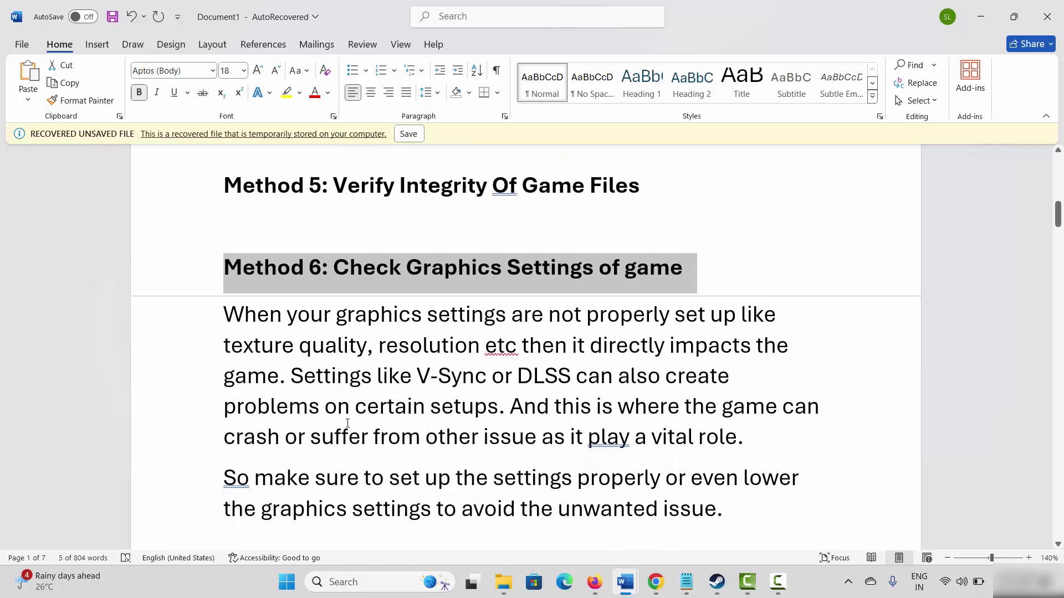
drag(336, 392, 416, 388)
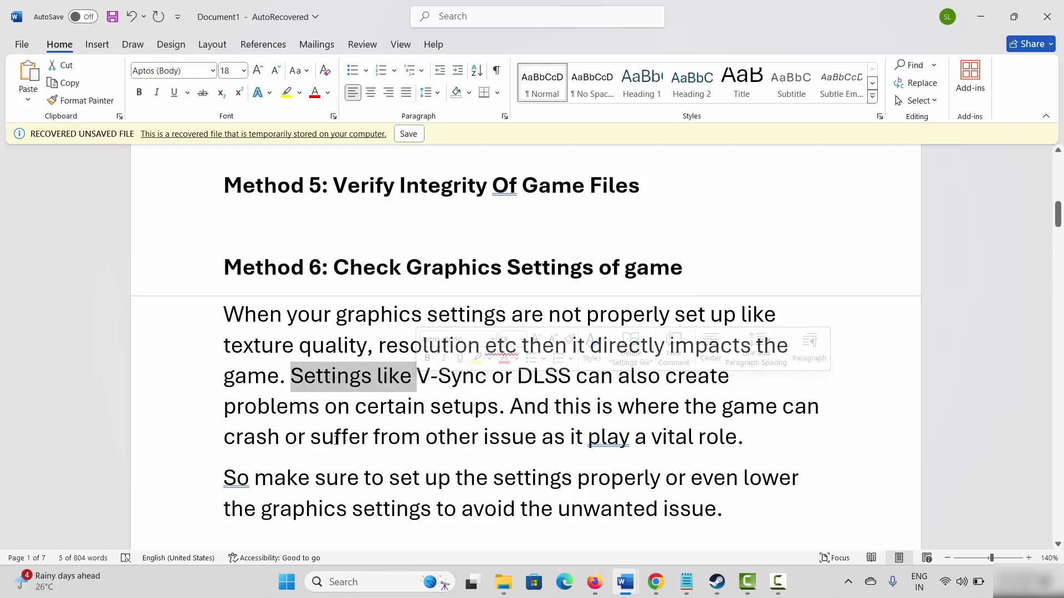
scroll(334, 438, down, 1)
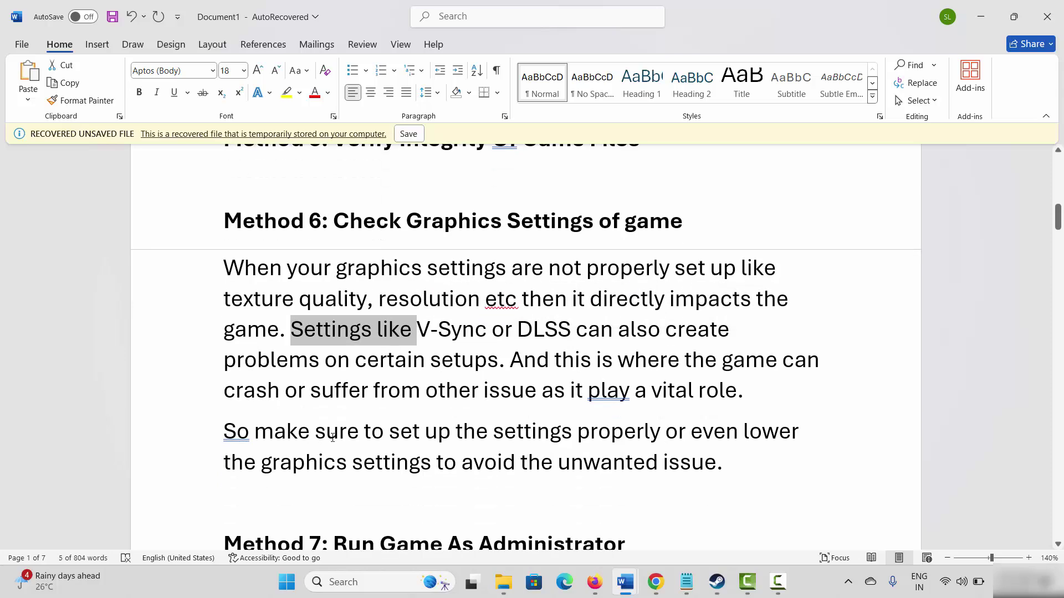
scroll(371, 271, down, 6)
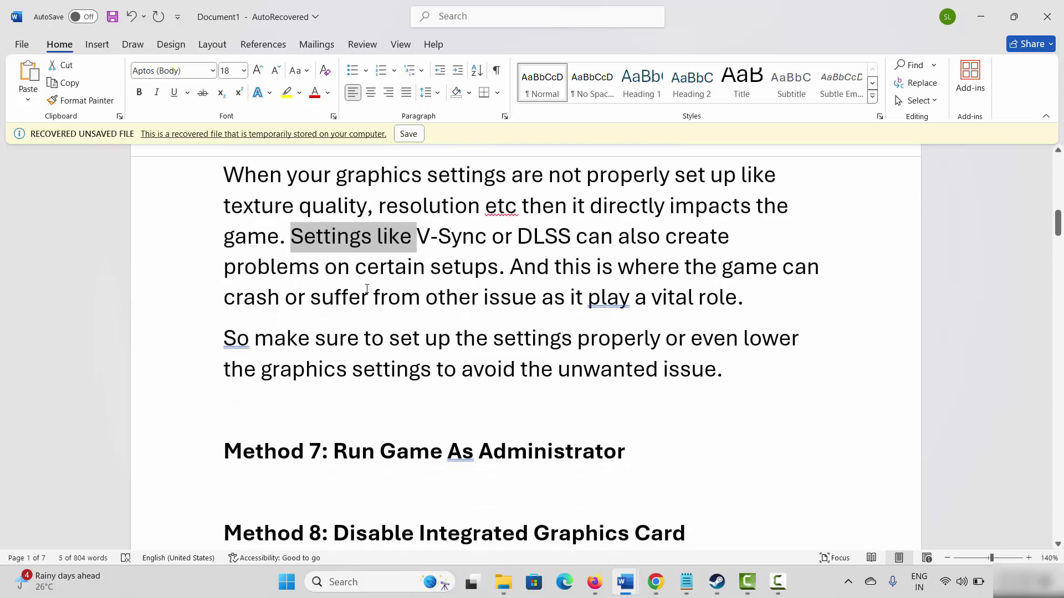
click(164, 269)
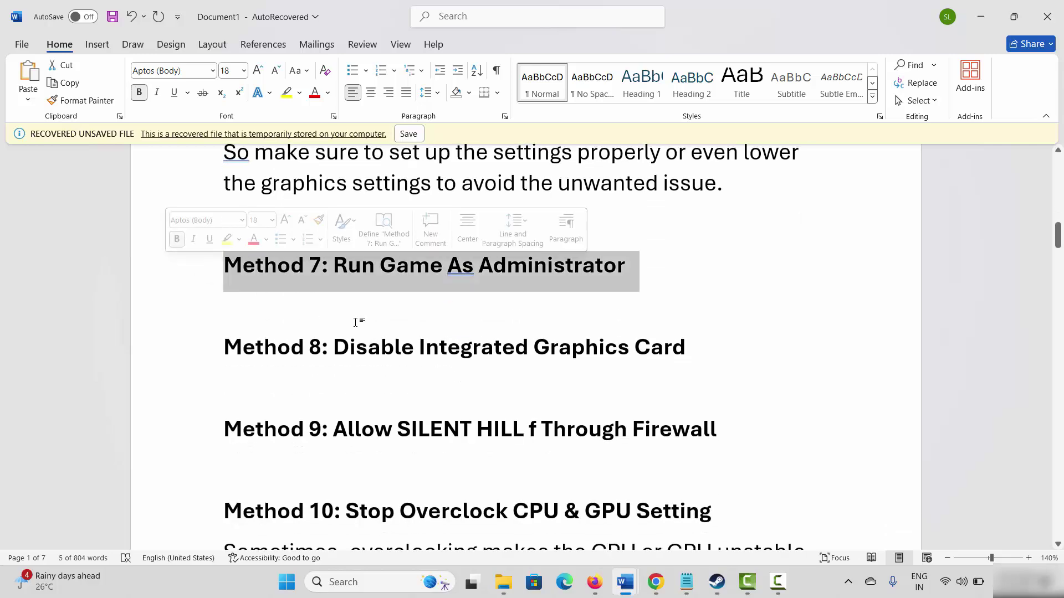
Step: Open Dragon Ball Gekishin Squadra's local install folder from the Steam library
click(717, 582)
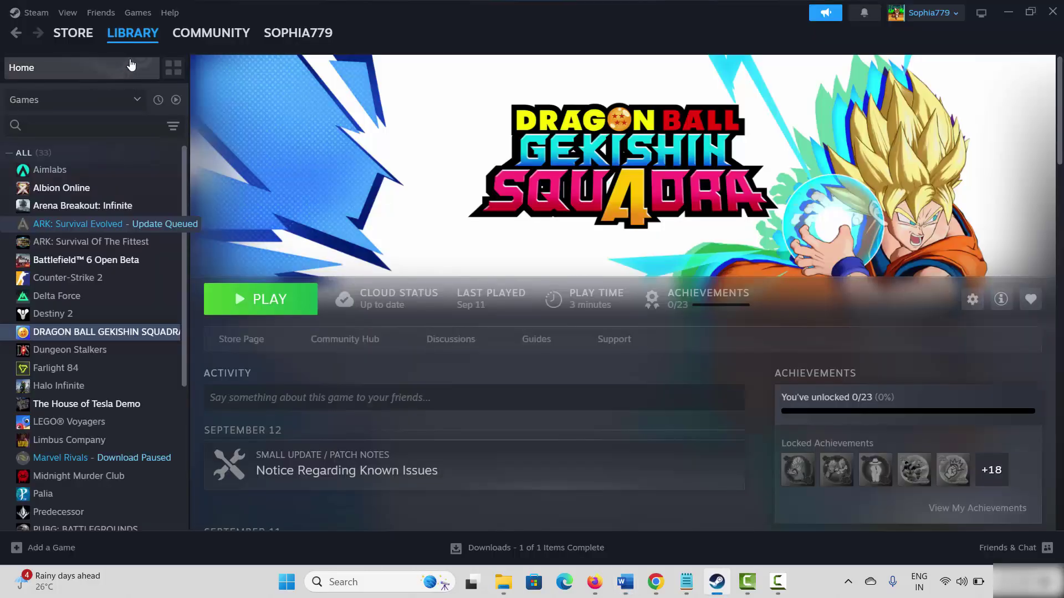
right_click(90, 332)
mouse_move(150, 423)
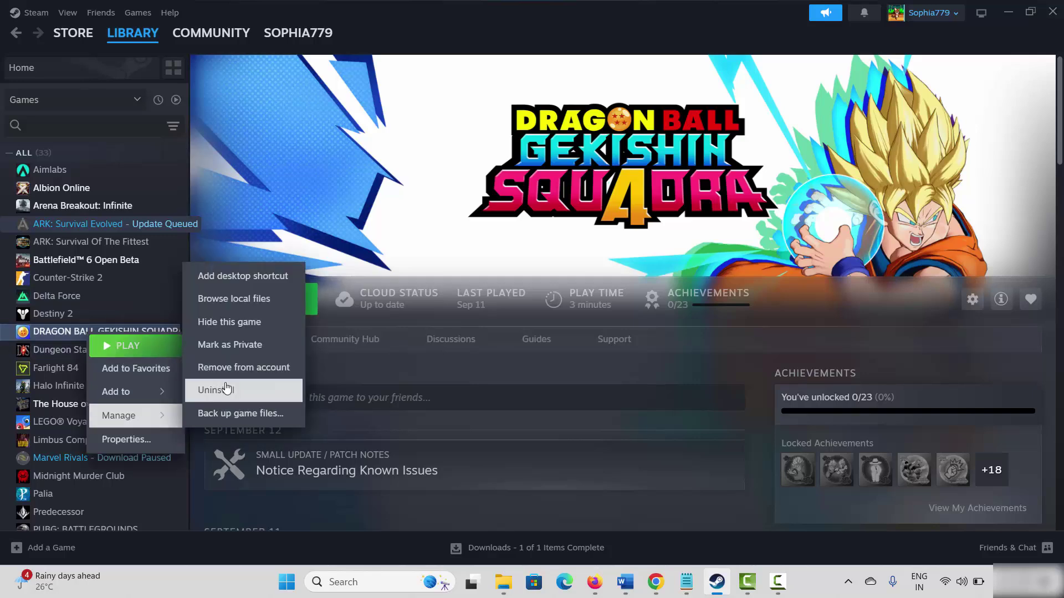
click(239, 301)
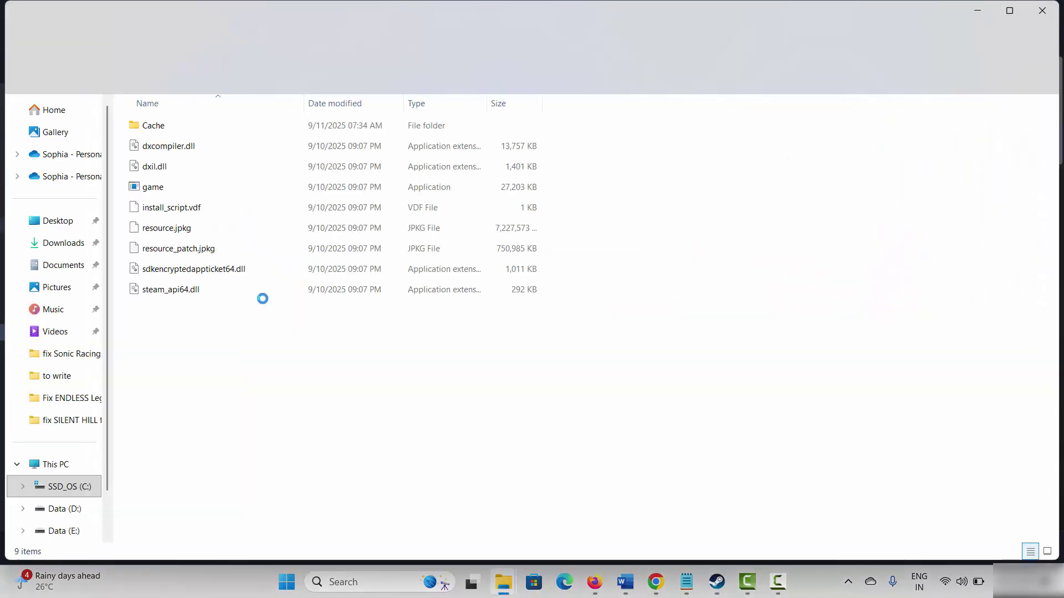
Step: Open the Compatibility settings of the game application file
click(153, 188)
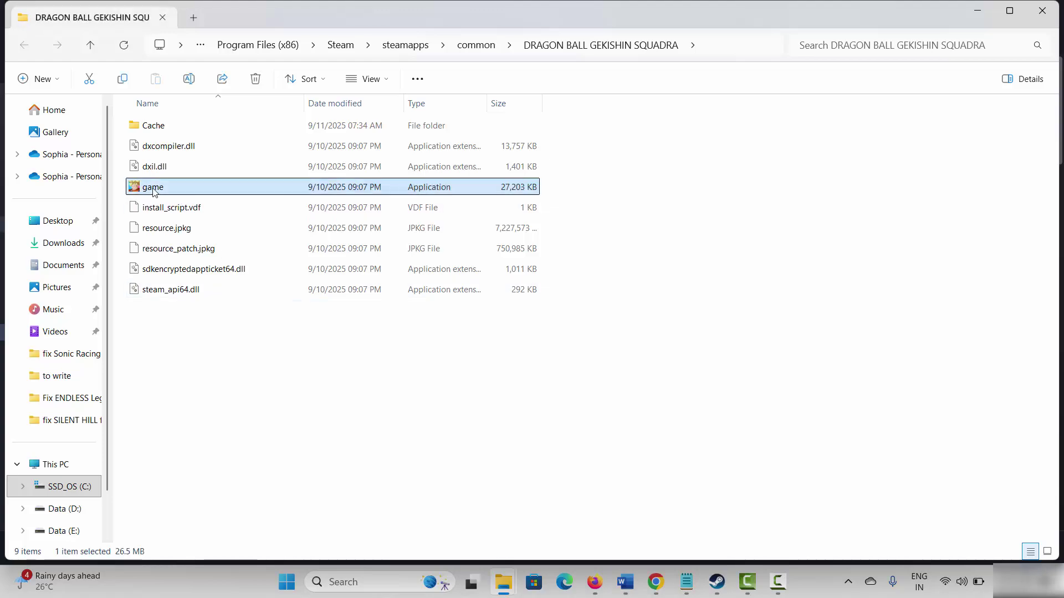
key(shift+F10)
click(224, 420)
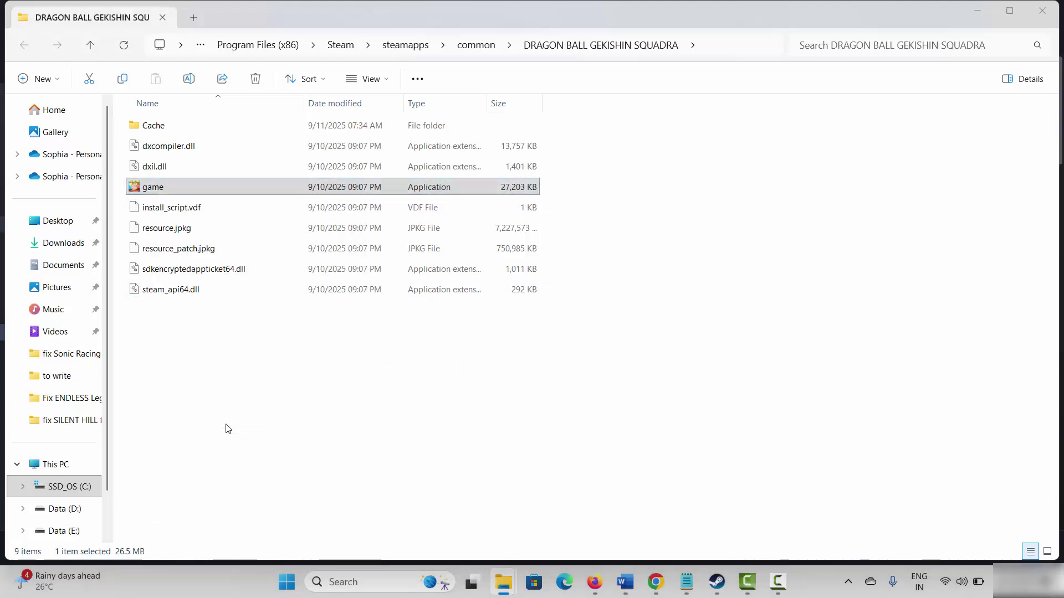
click(271, 224)
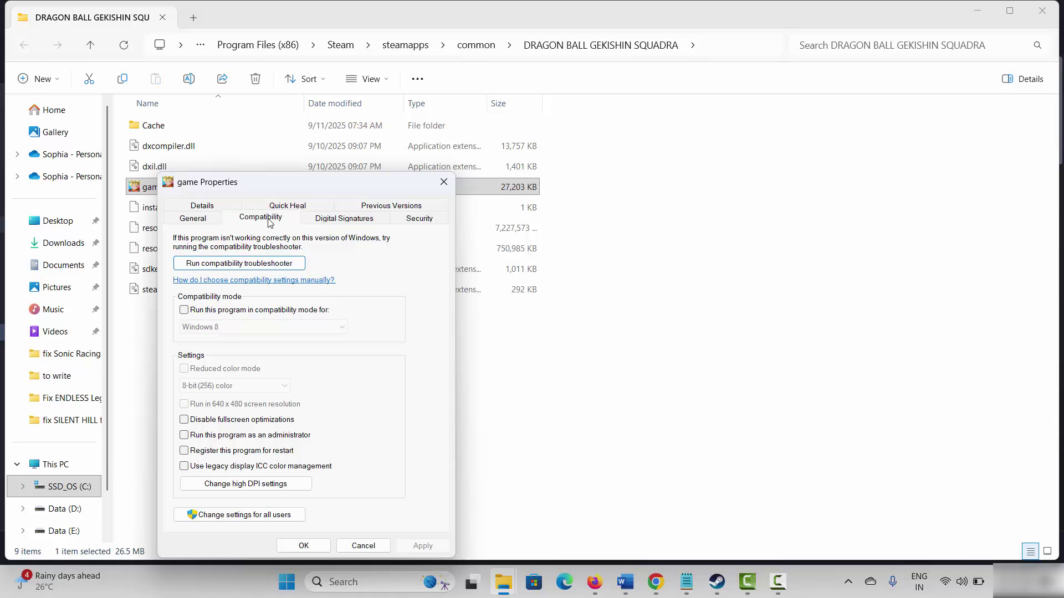
Step: Enable Run as administrator, disable fullscreen optimizations, set Windows 8 compatibility, and apply
click(184, 435)
click(184, 420)
click(185, 312)
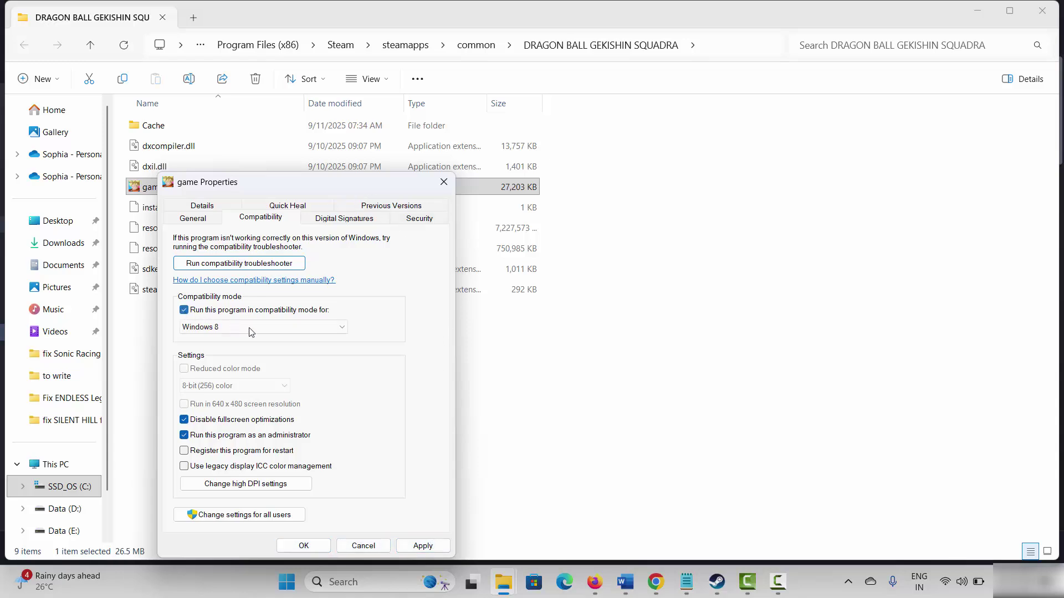
click(344, 331)
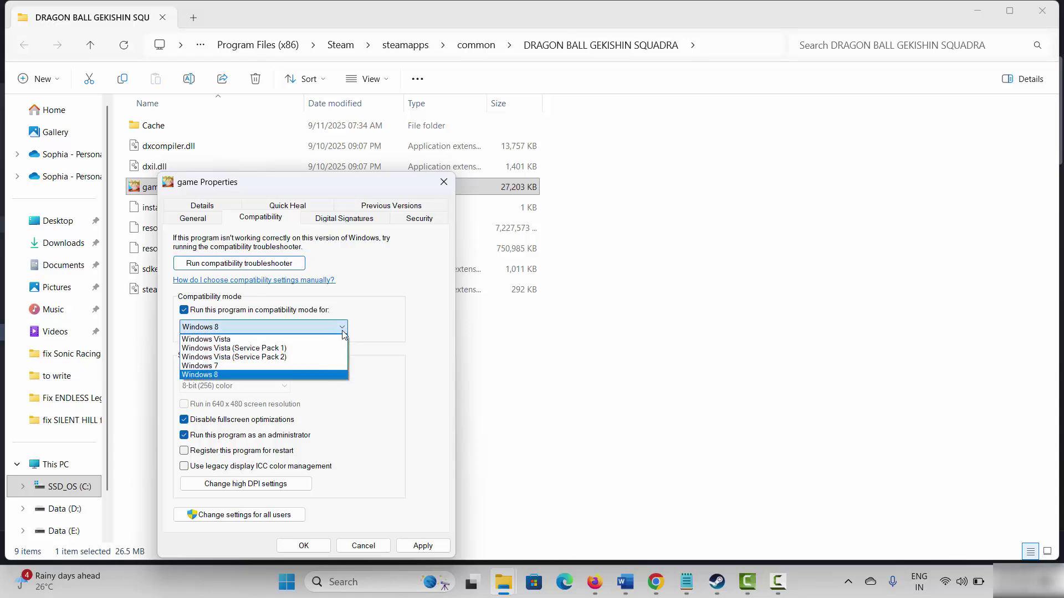
click(441, 428)
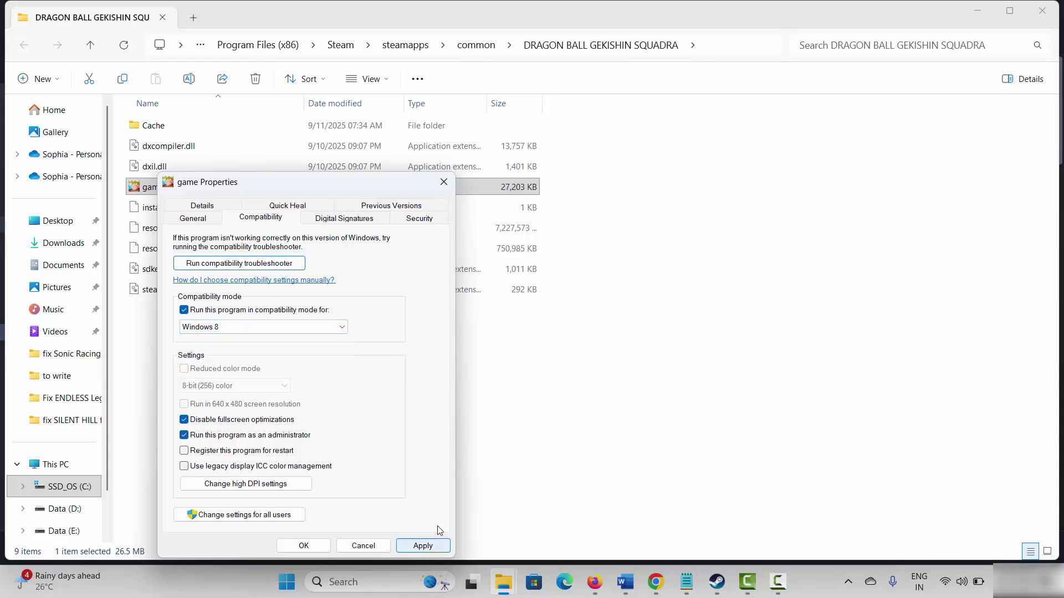
click(423, 545)
click(444, 182)
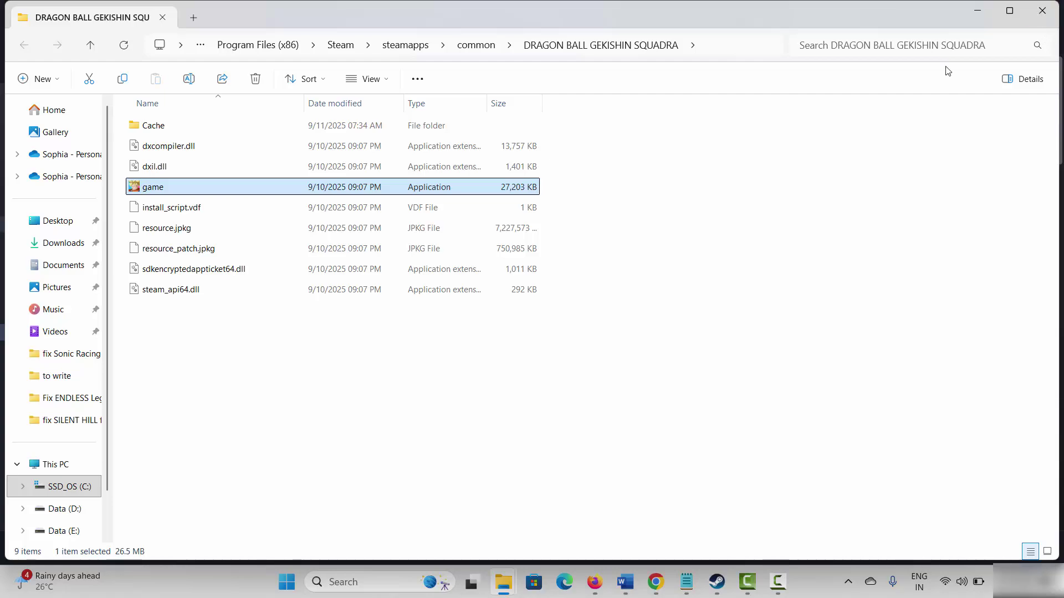
key(alt+Tab)
key(alt+Tab)
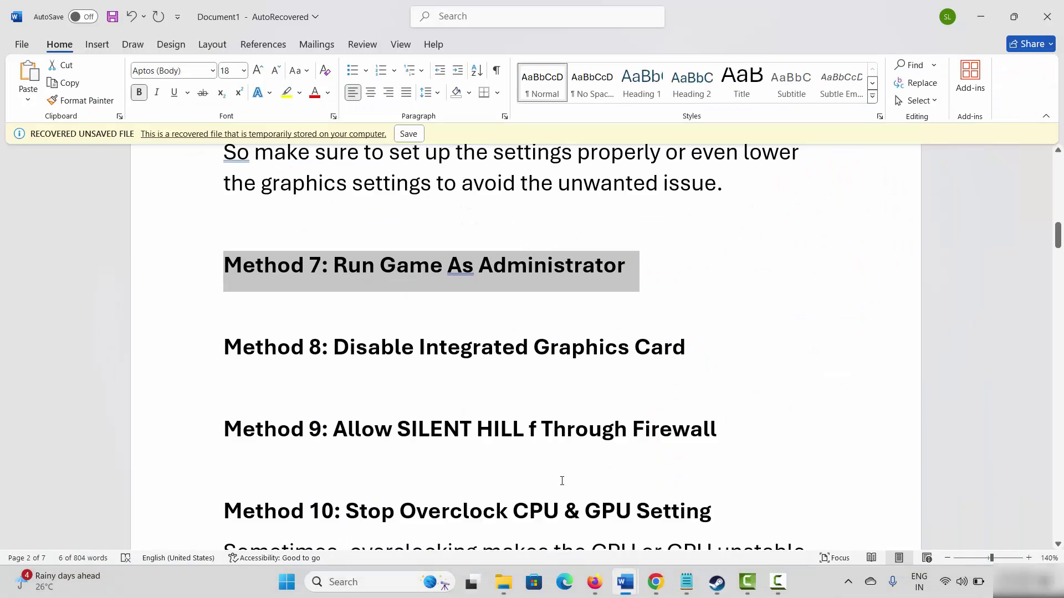
Step: Select the Method 8: Disable Integrated Graphics Card heading and click below Method 9
click(174, 365)
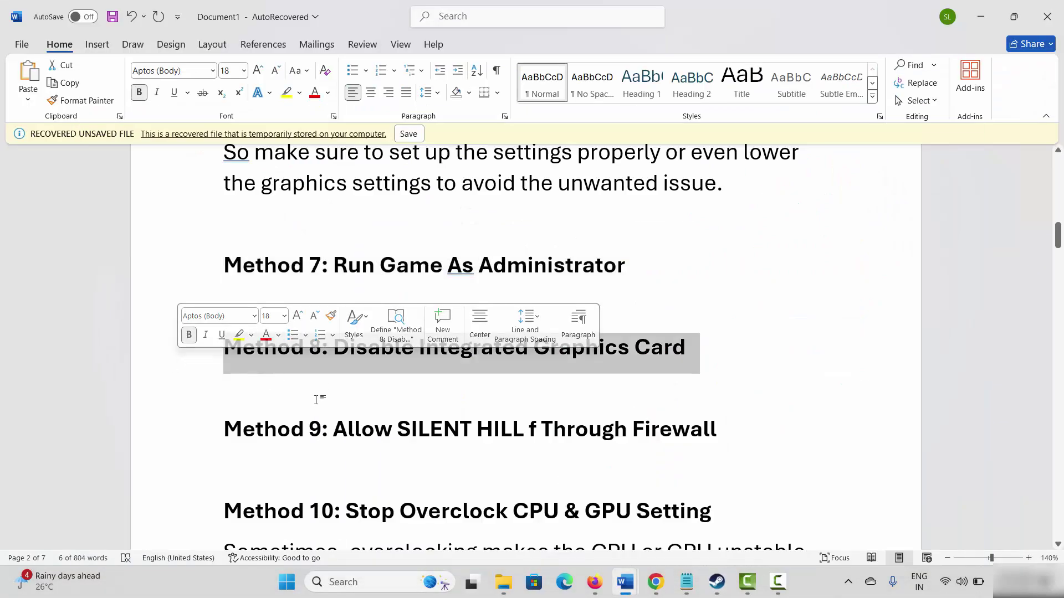
click(468, 465)
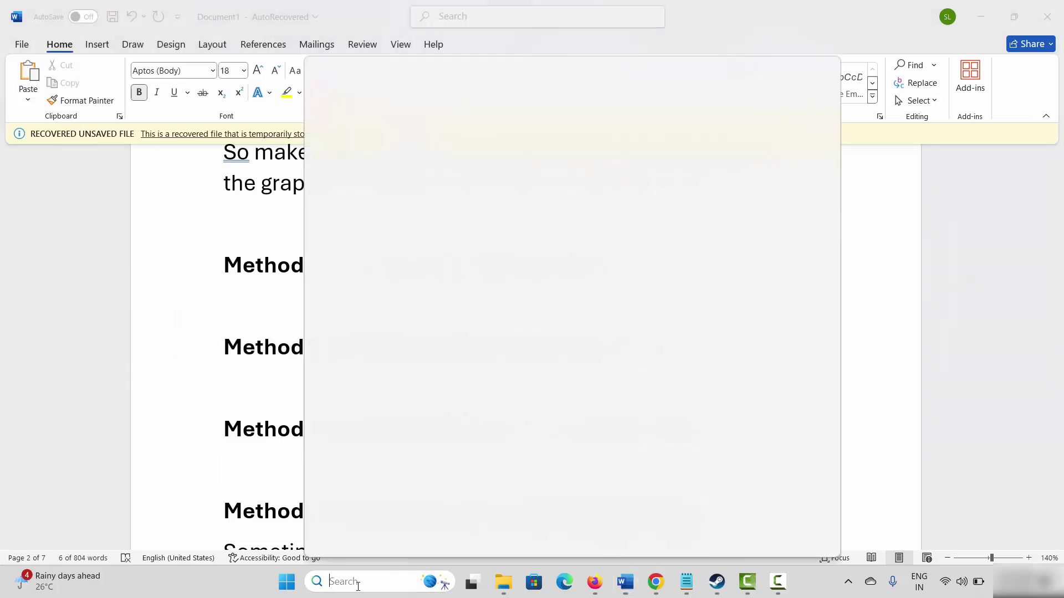
click(357, 586)
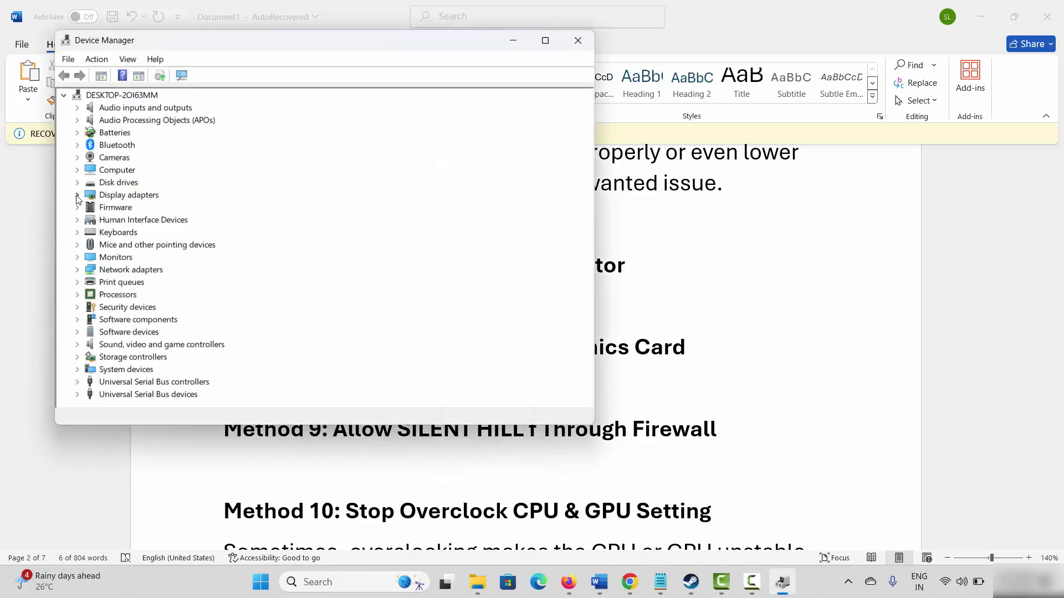
Step: View the Intel(R) UHD Graphics adapter's Update, Disable and Uninstall options, then close Device Manager
click(77, 196)
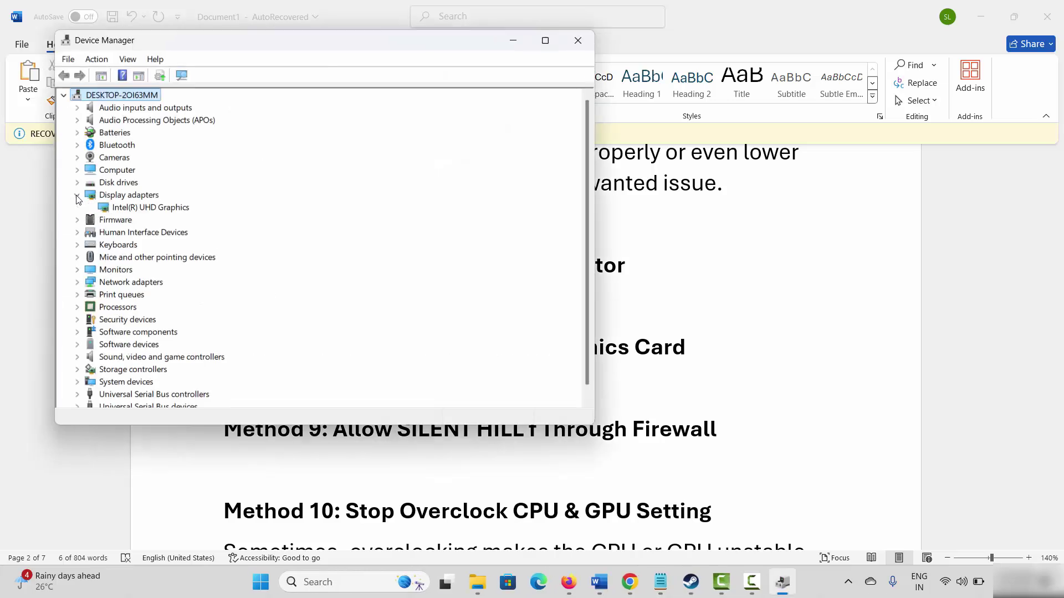
click(151, 208)
right_click(151, 212)
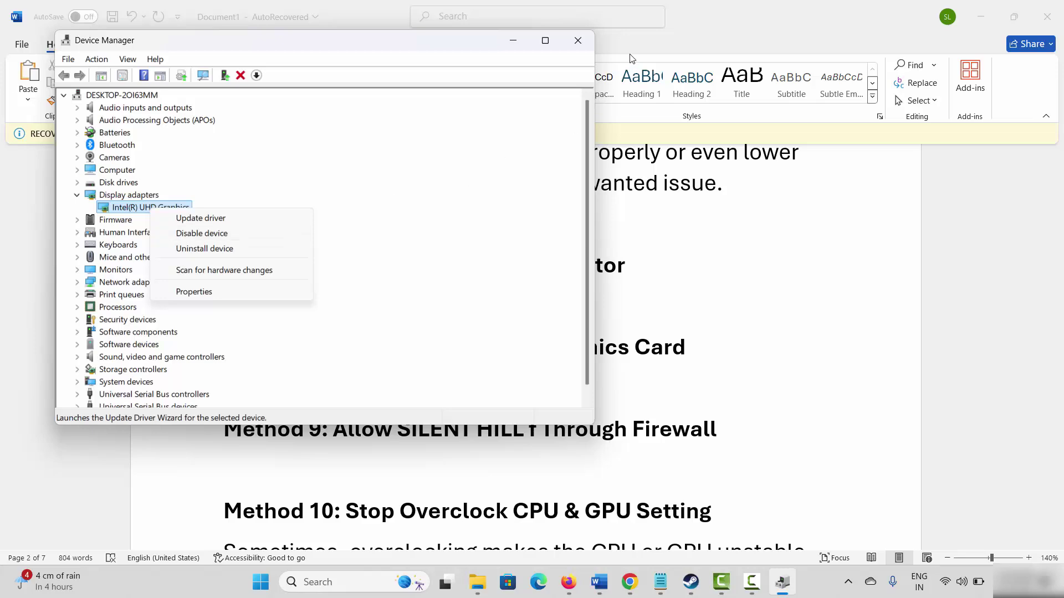
click(576, 41)
scroll(388, 304, down, 2)
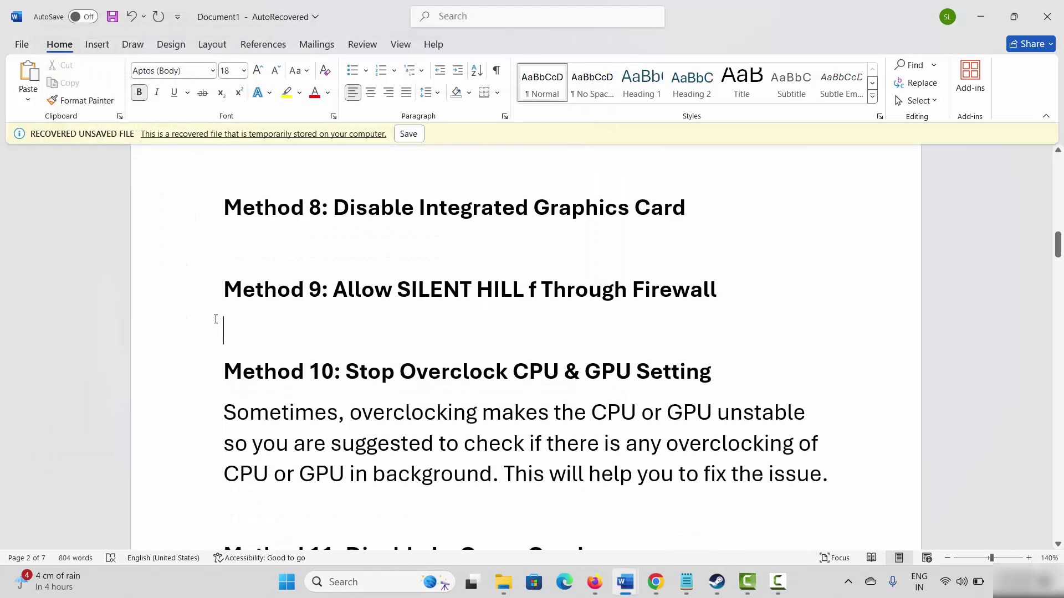
click(183, 299)
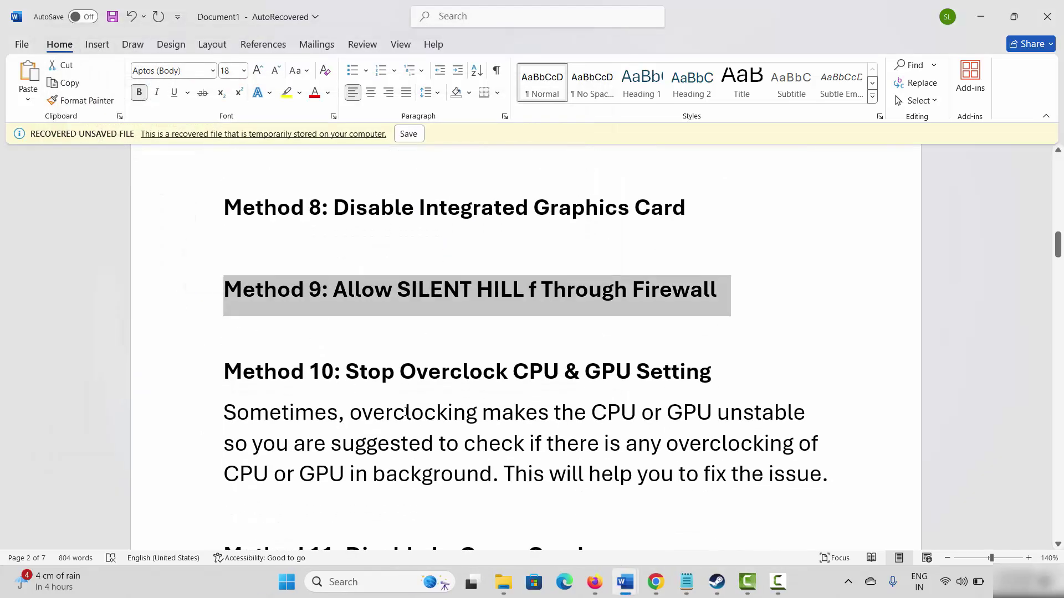
click(346, 583)
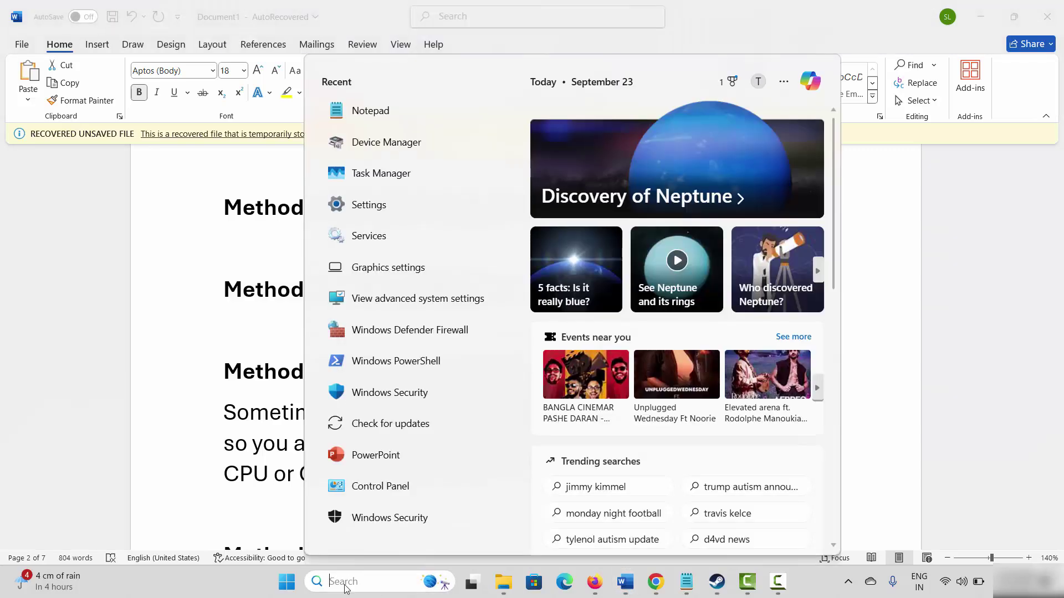
click(391, 517)
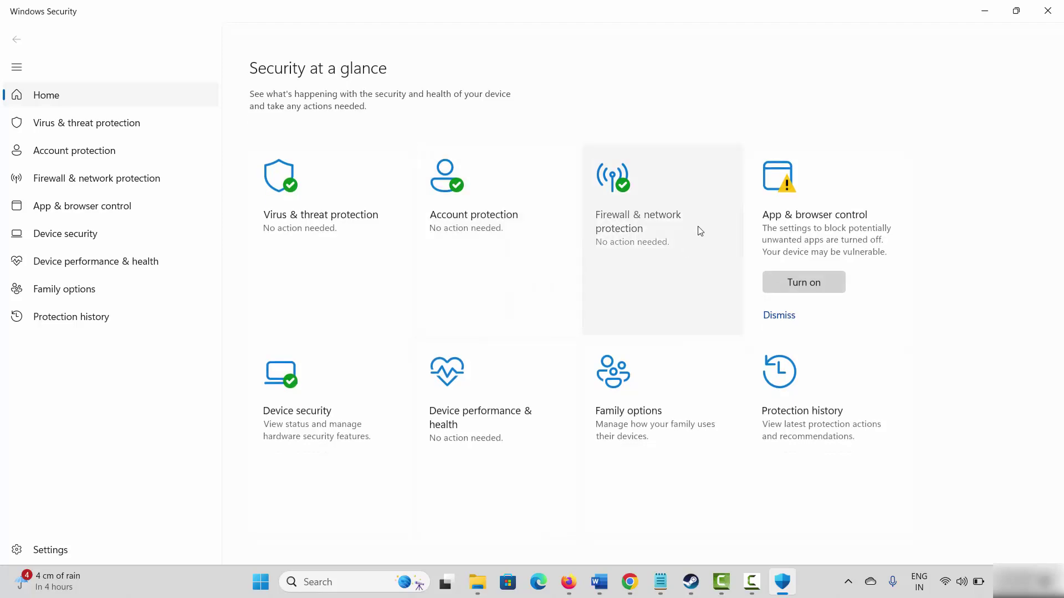
click(640, 228)
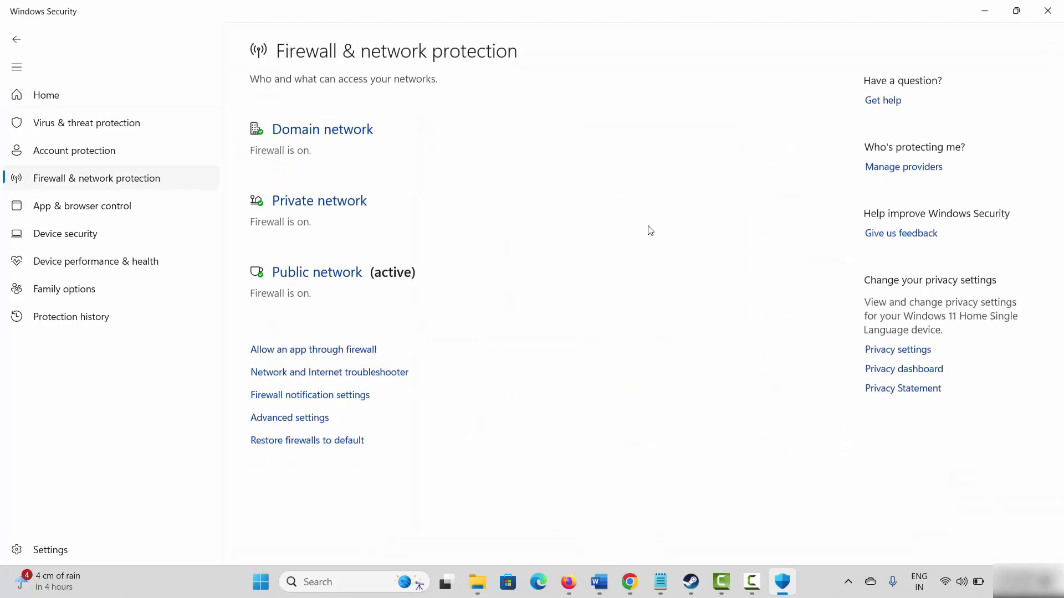
click(302, 354)
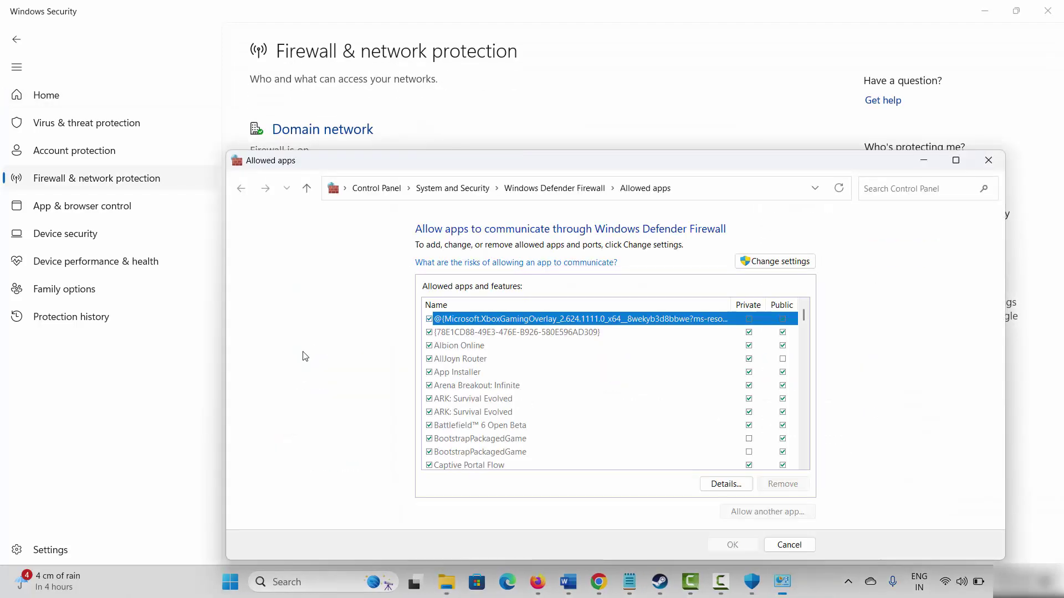
click(793, 264)
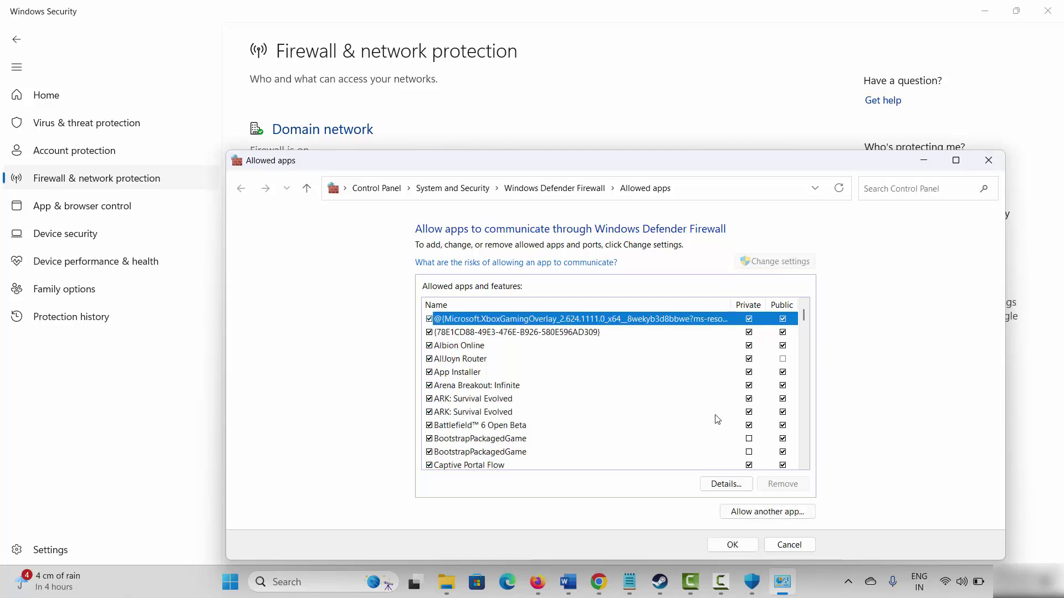
scroll(561, 402, down, 7)
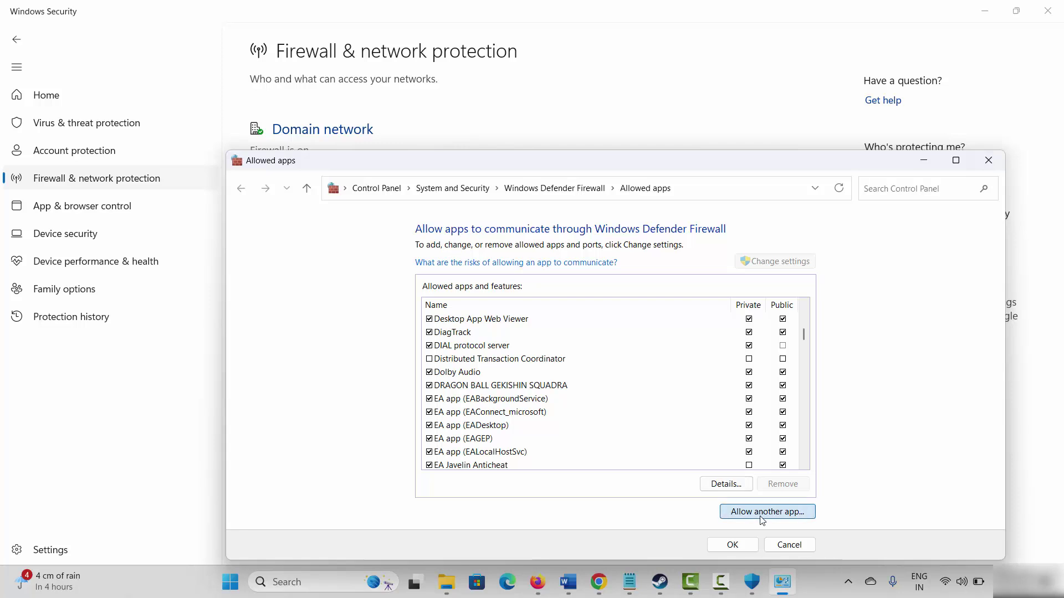
click(745, 512)
click(707, 430)
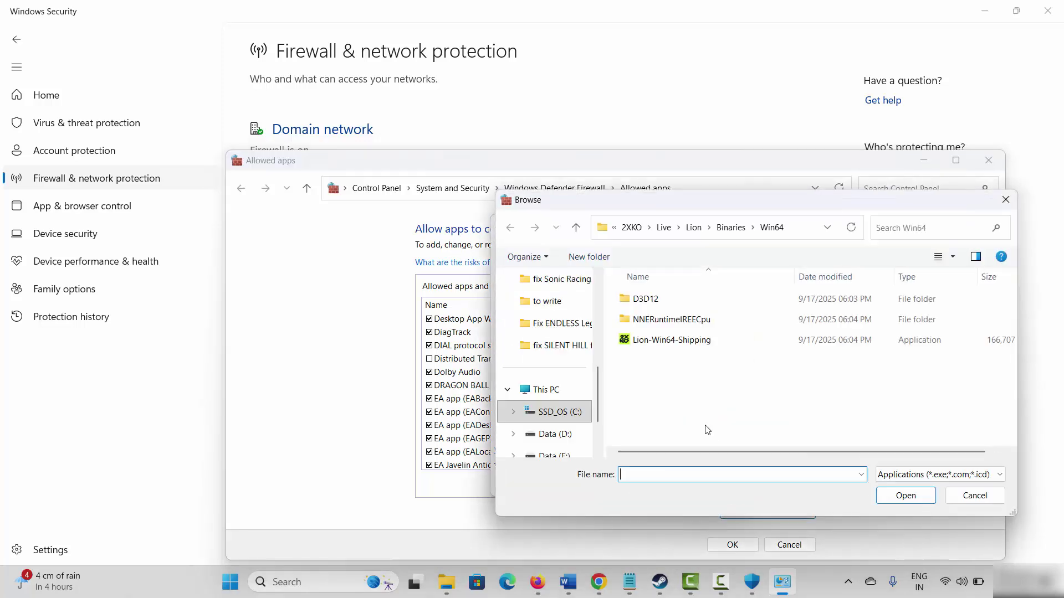
click(679, 345)
click(961, 502)
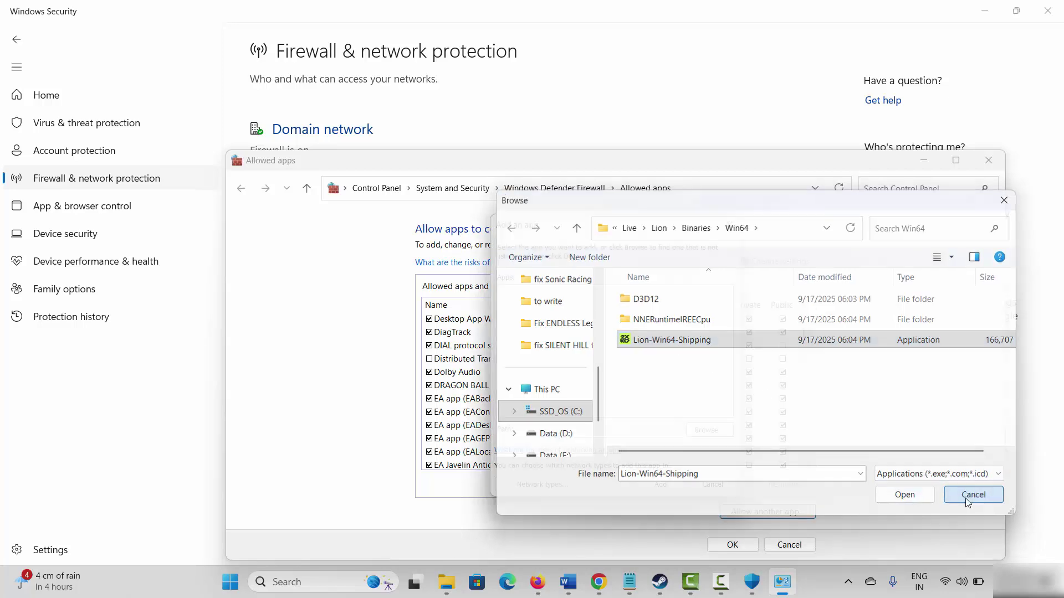
click(713, 549)
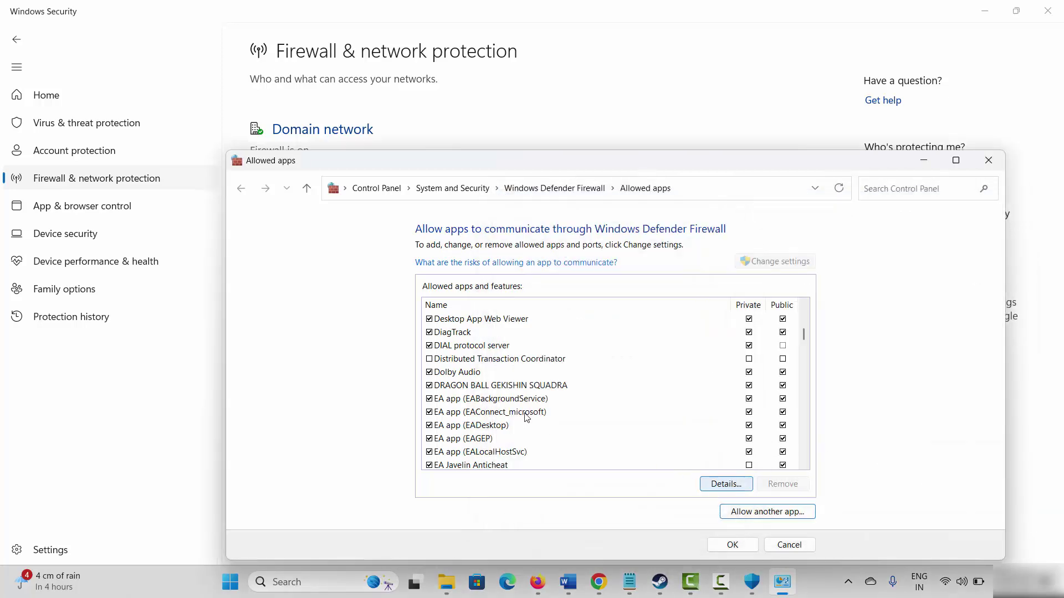
click(512, 387)
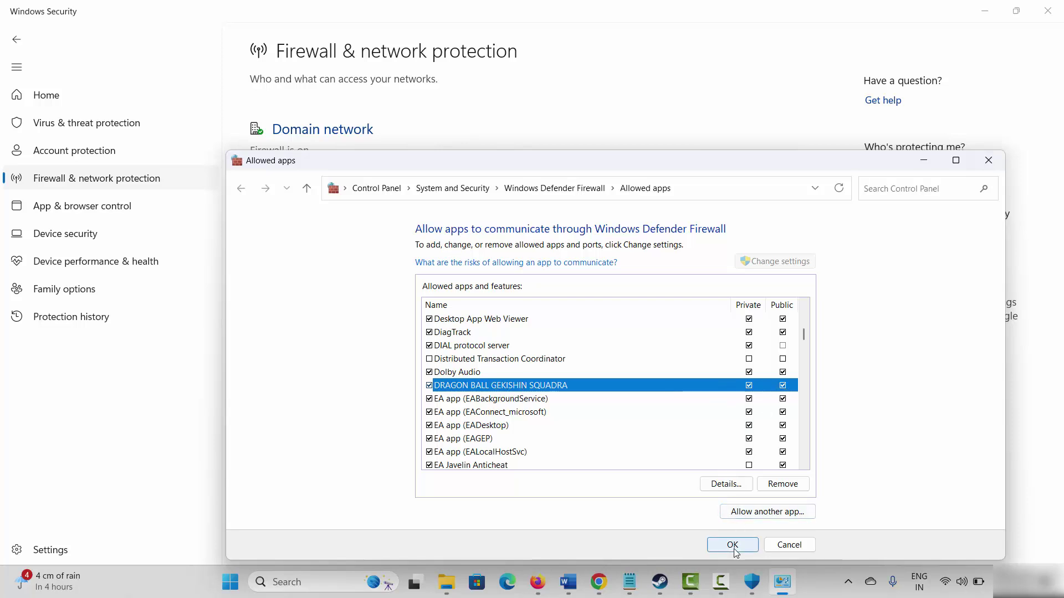
click(989, 164)
Step: Close Windows Security and highlight the Method 10 overclocking heading in the Word guide
click(1047, 10)
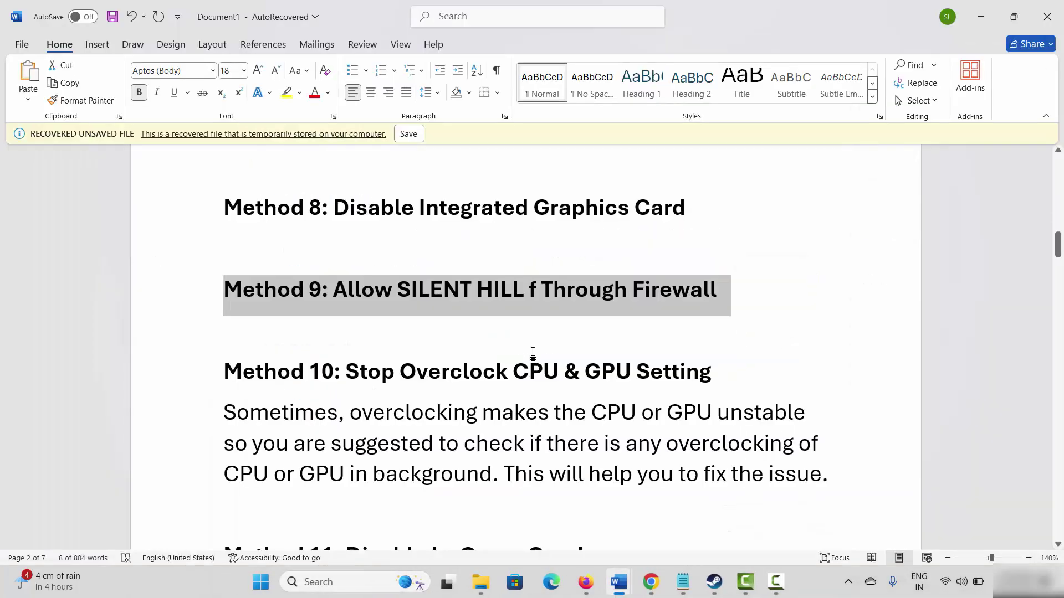
click(204, 390)
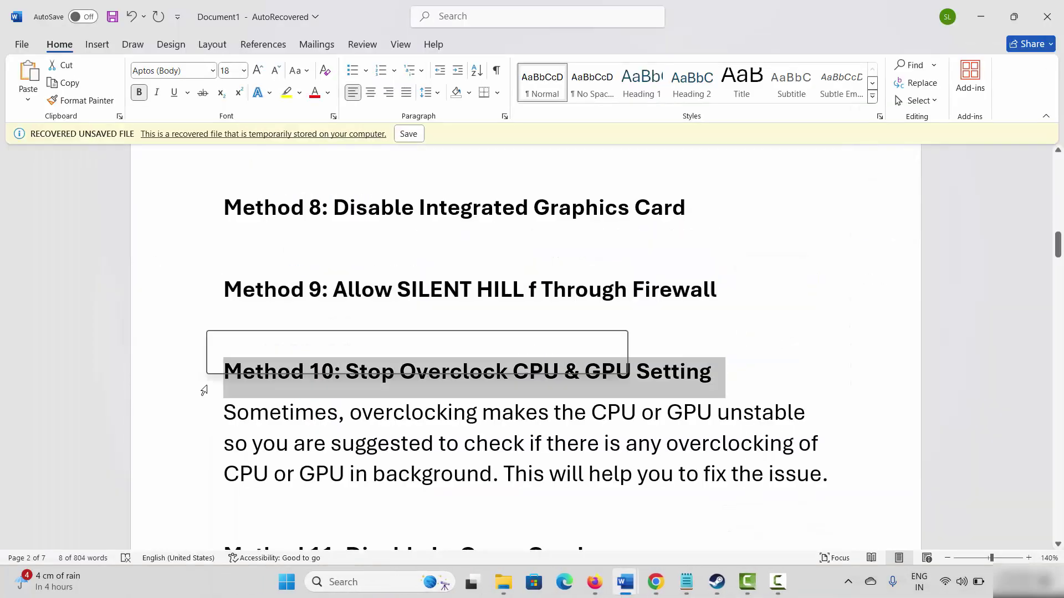
click(361, 421)
Step: Scroll the notes to Method 11: Disable In-Game Overlays and bring Steam to the front
scroll(402, 443, down, 1)
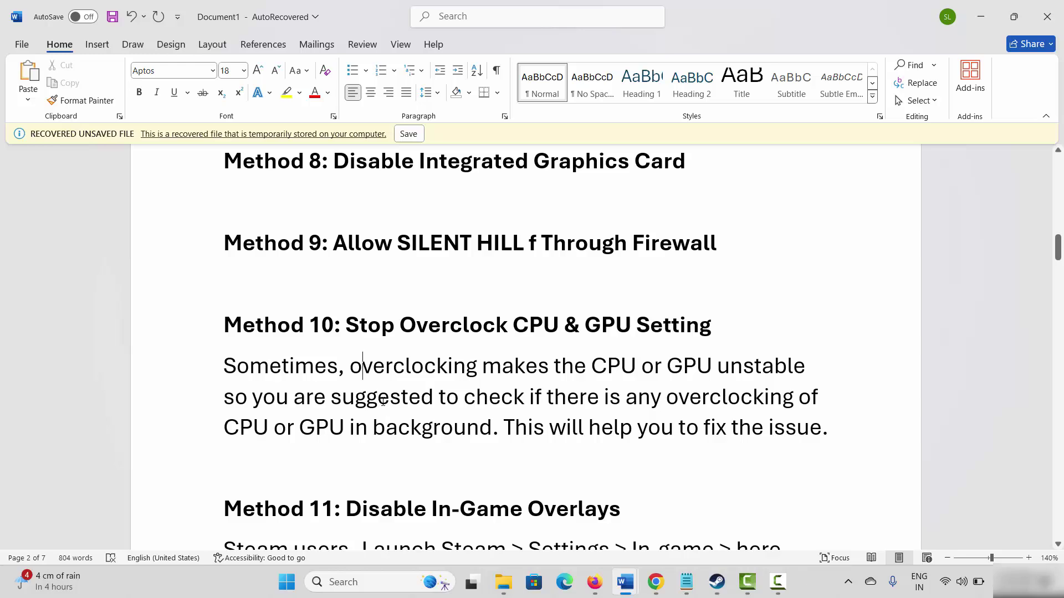
scroll(376, 402, down, 3)
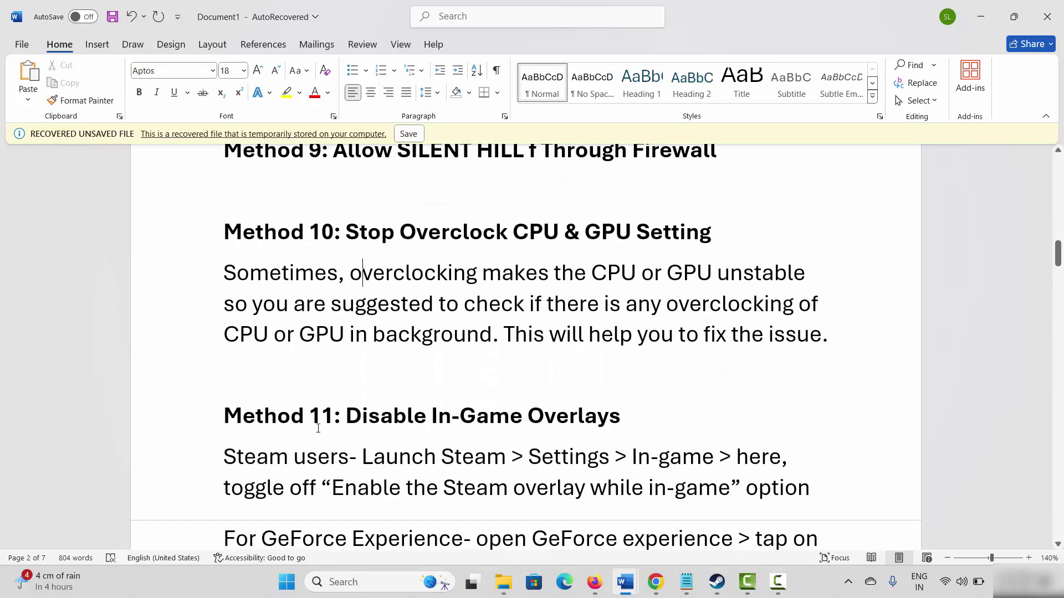
click(191, 431)
scroll(295, 427, down, 3)
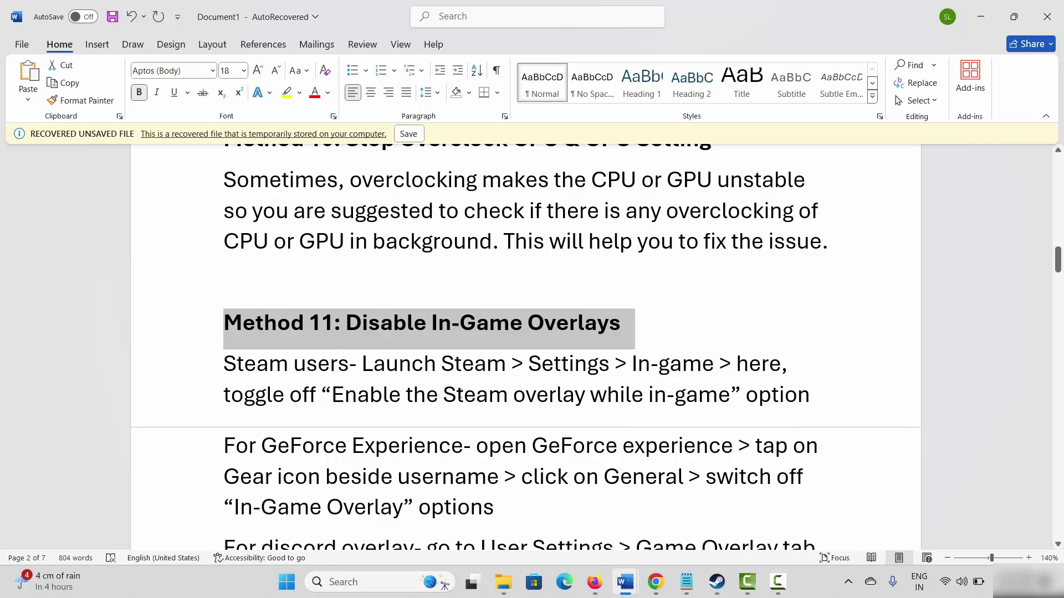
click(717, 582)
Step: Switch off 'Enable the Steam Overlay while in-game' in Steam's In Game settings, then return to Word
click(30, 12)
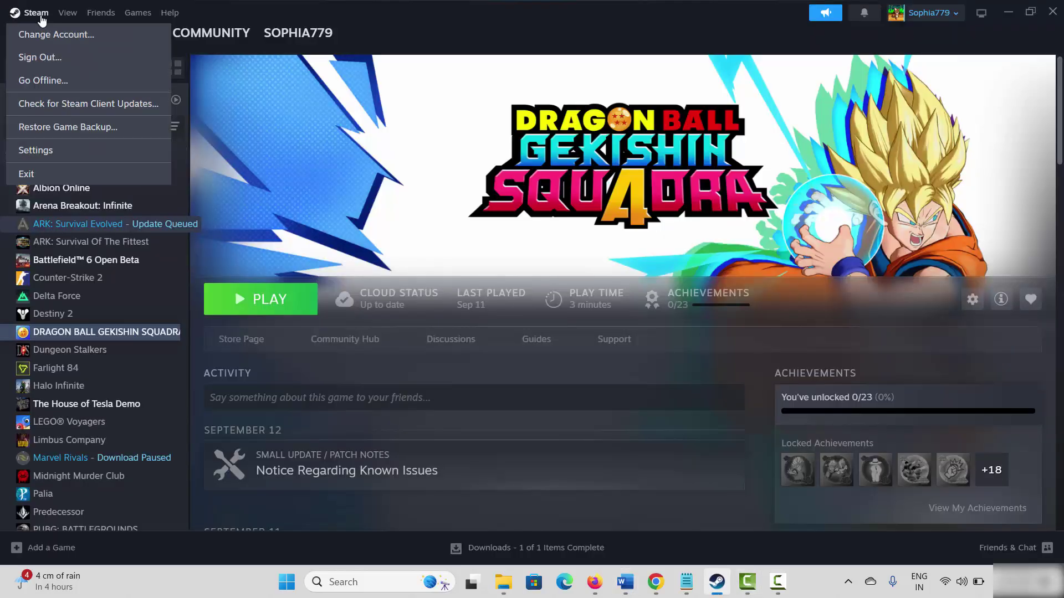
click(69, 149)
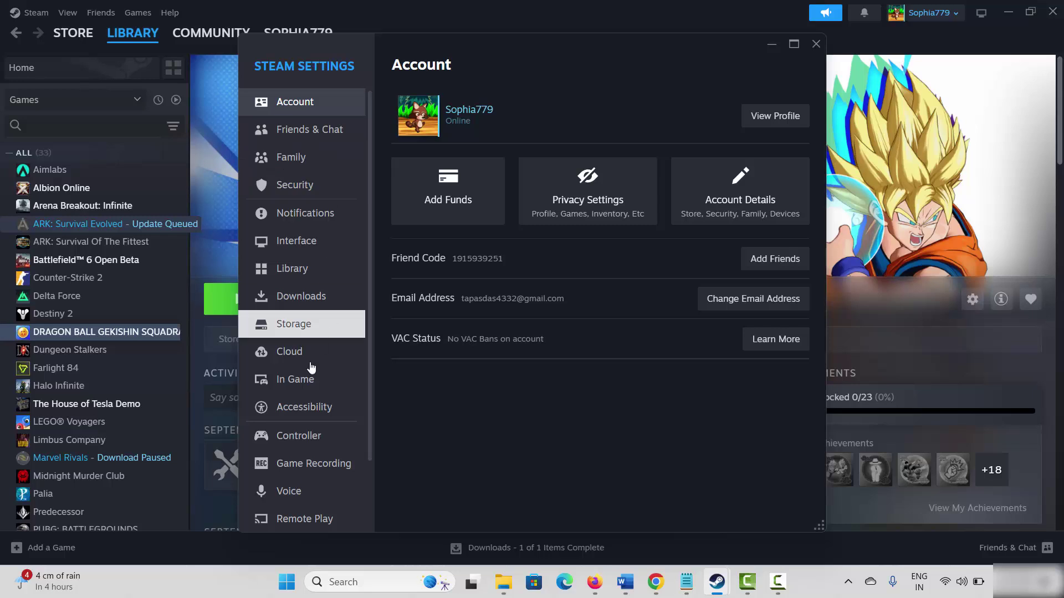
click(300, 381)
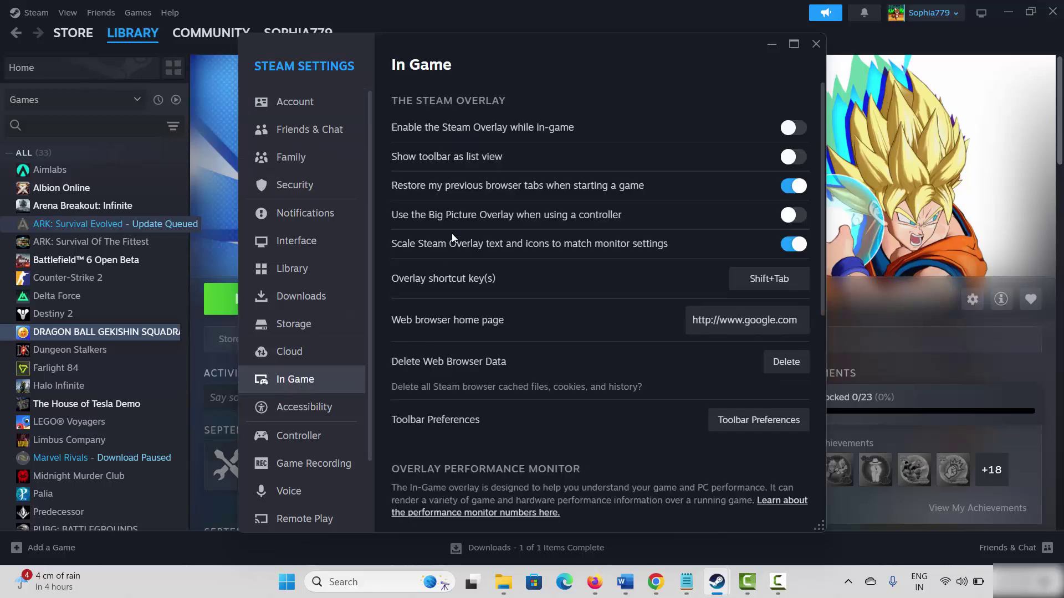
click(788, 131)
click(816, 44)
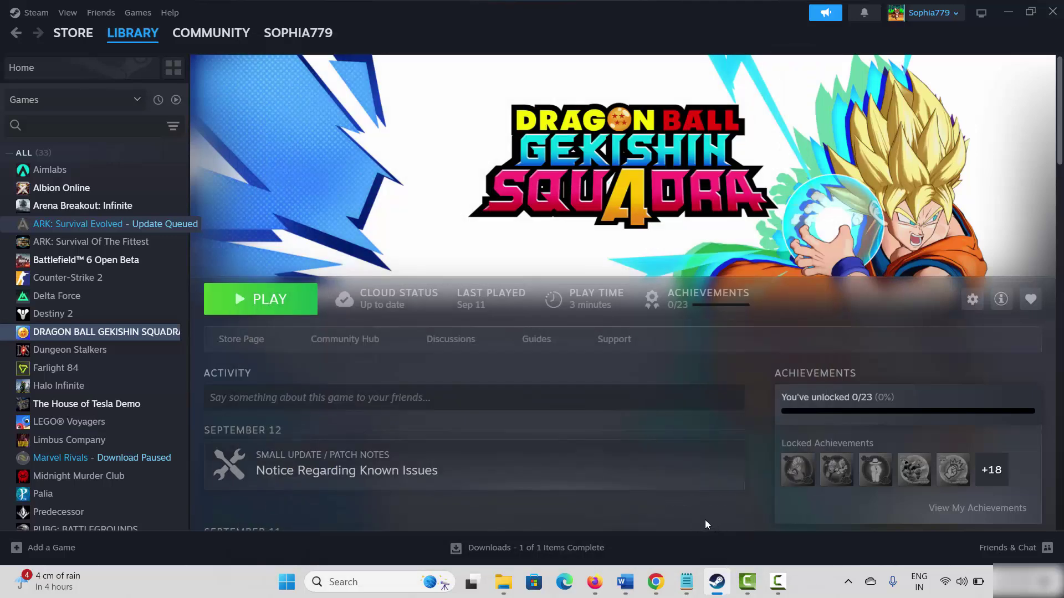
click(625, 582)
Step: Scroll past the 'For GeForce Experience' instructions to Method 12: Close Unnecessary Background Tasks
scroll(254, 392, down, 2)
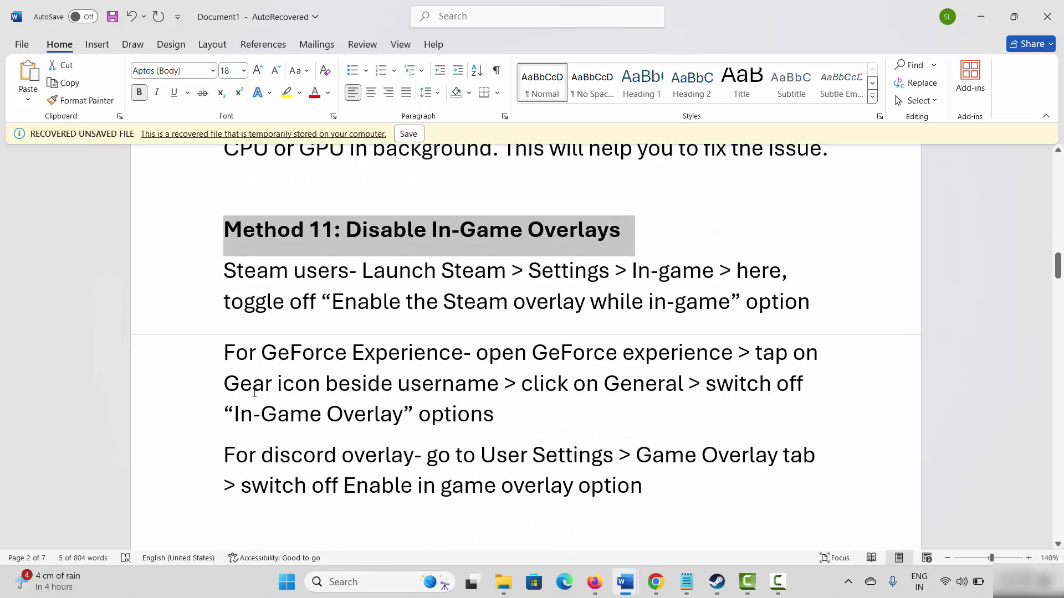
drag(260, 359, 411, 367)
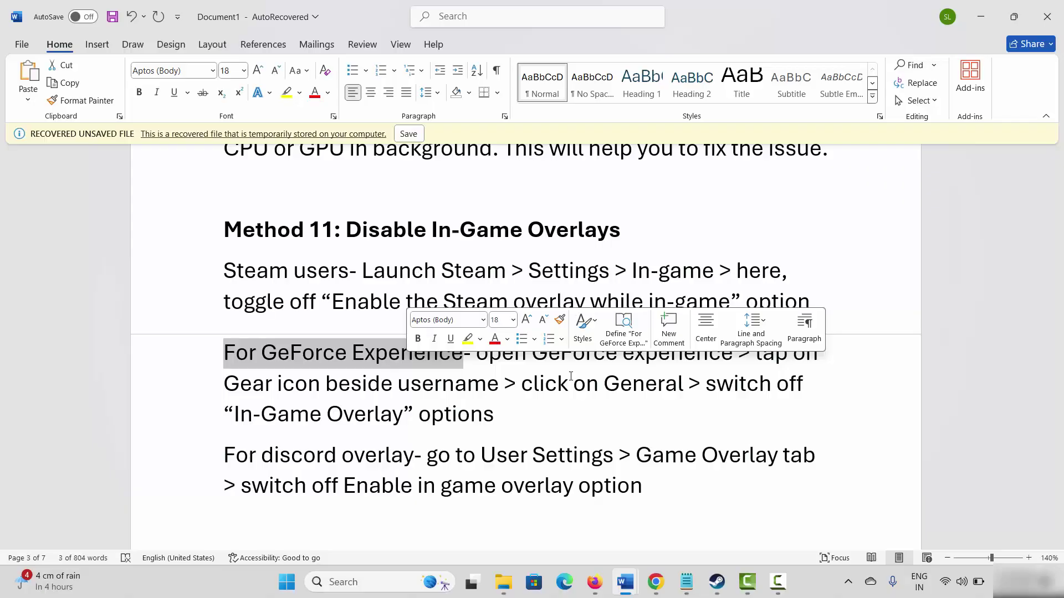
scroll(570, 376, down, 5)
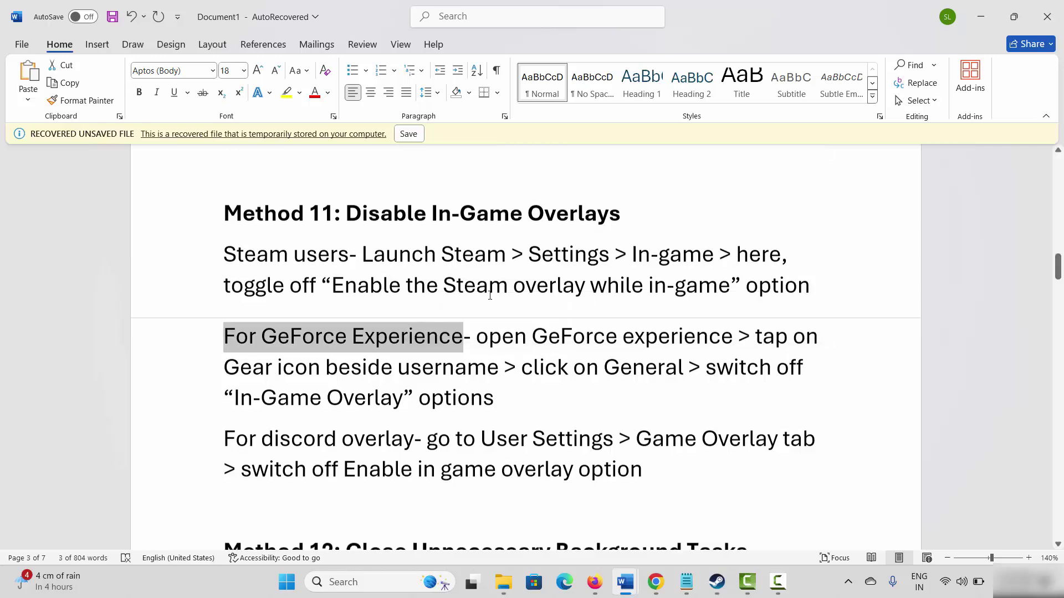
click(184, 403)
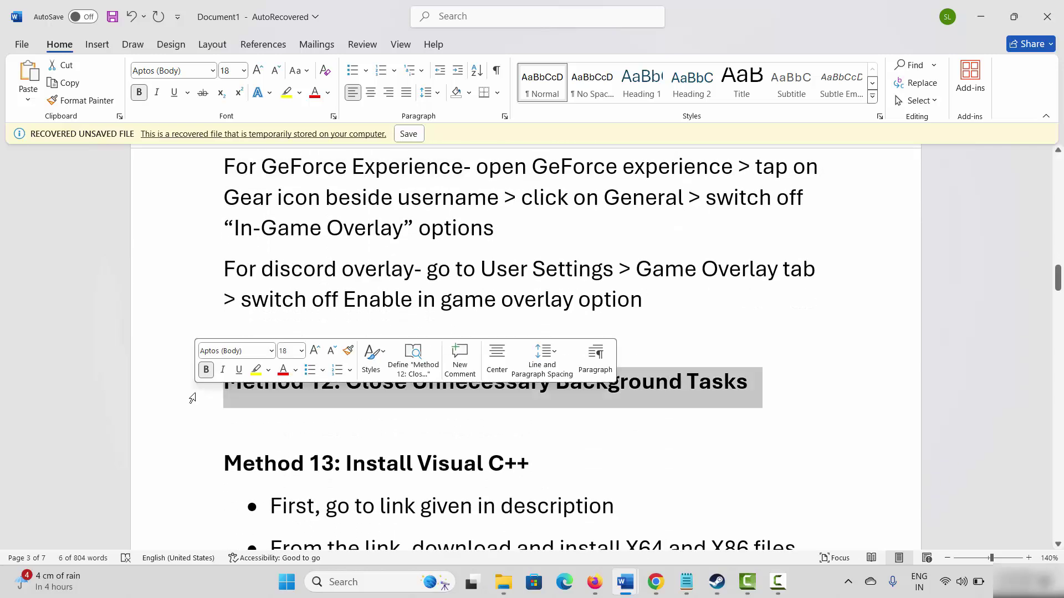
Step: Launch Task Manager from Windows search, end the EA background process, and close Task Manager
click(349, 582)
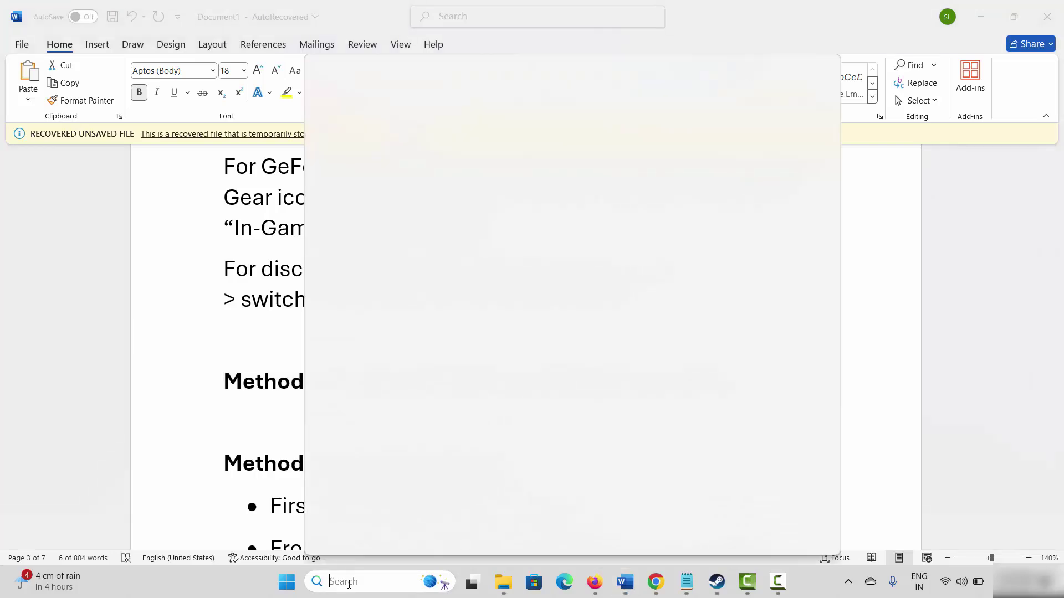
click(373, 171)
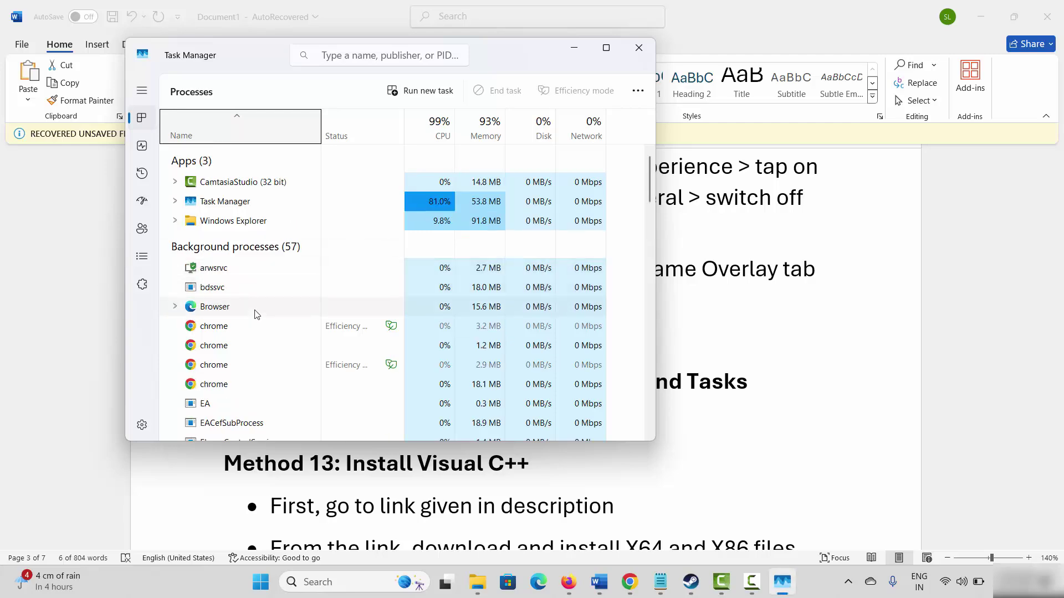
scroll(257, 330, down, 3)
scroll(264, 334, down, 5)
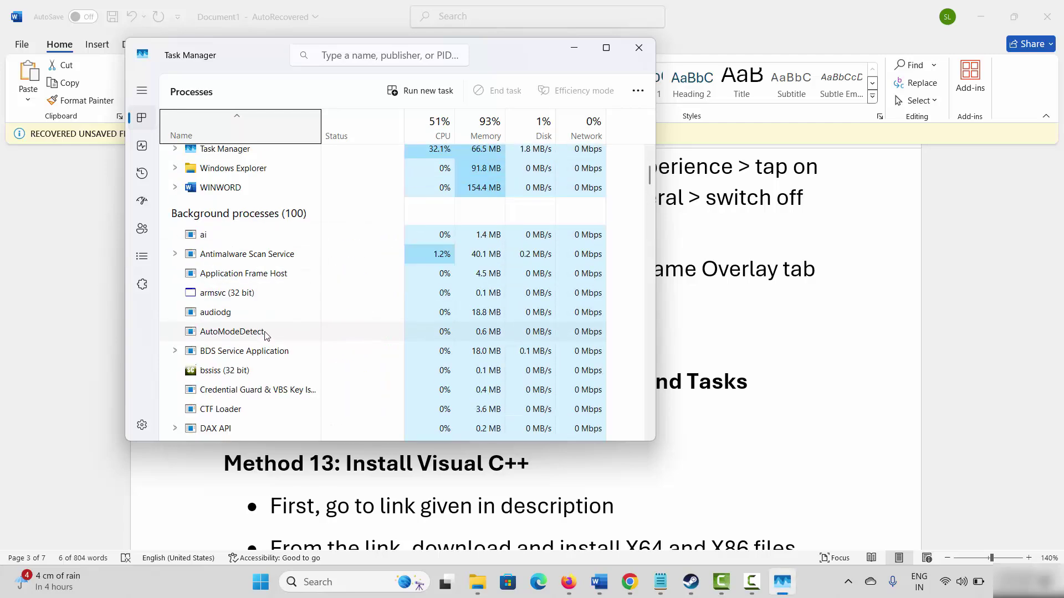
scroll(266, 339, down, 3)
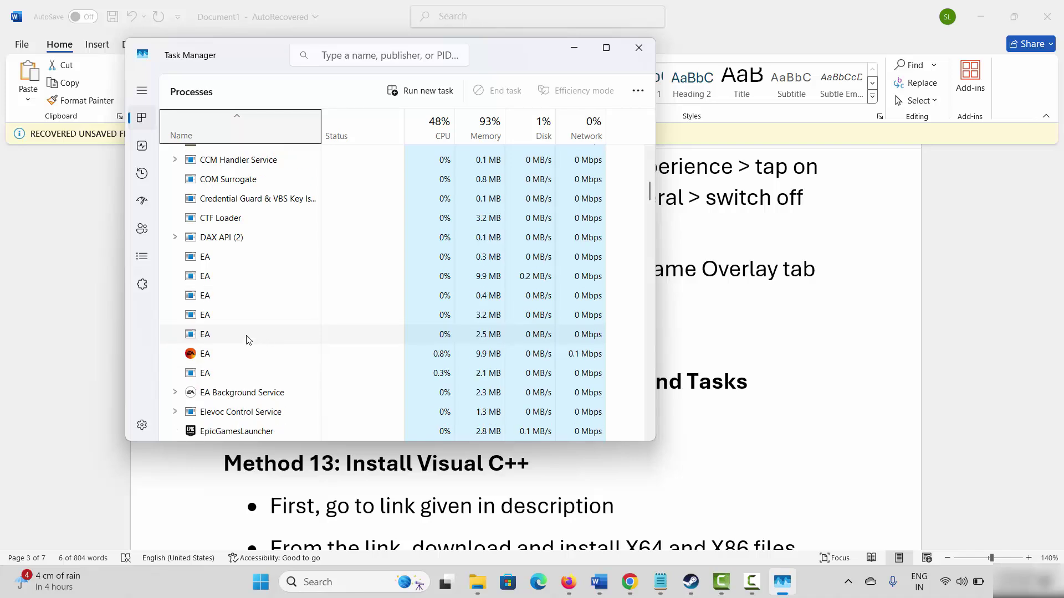
click(206, 358)
right_click(206, 359)
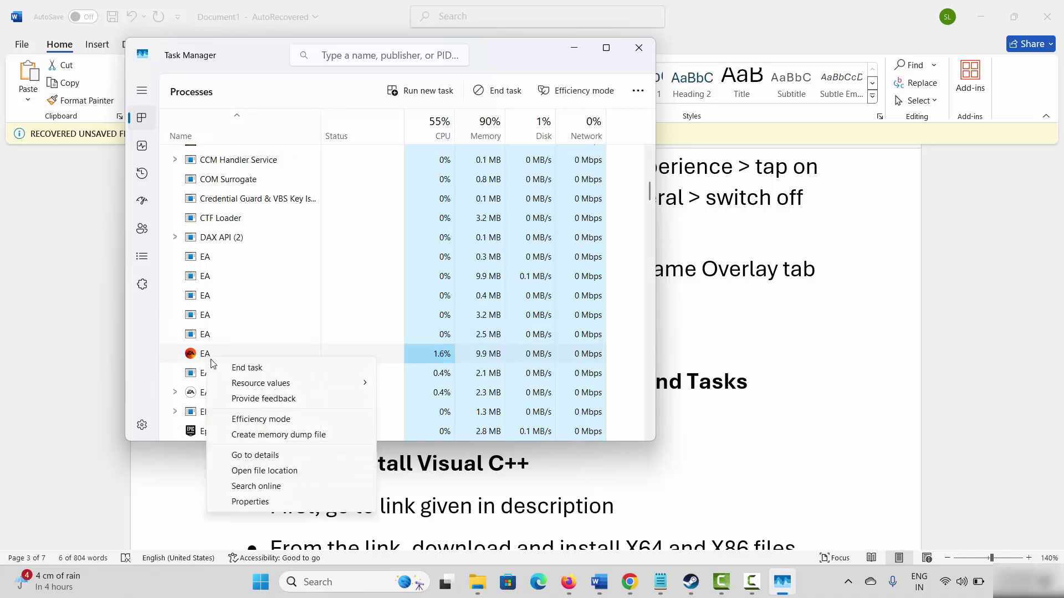
click(238, 368)
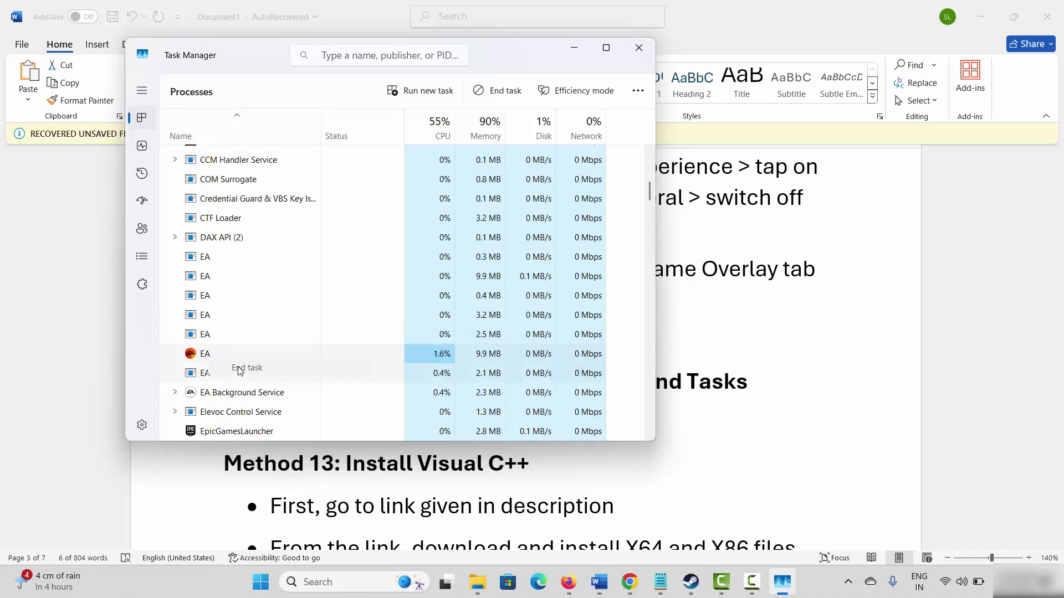
click(639, 49)
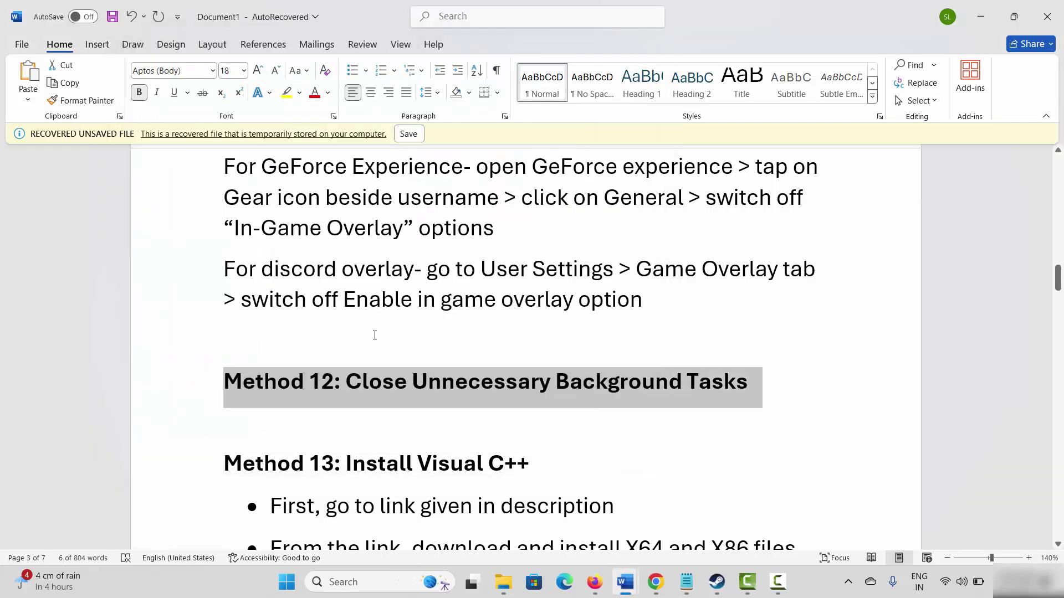
Step: Copy the learn.microsoft.com Visual C++ redistributable link listed under Method 13
scroll(375, 335, down, 2)
click(210, 390)
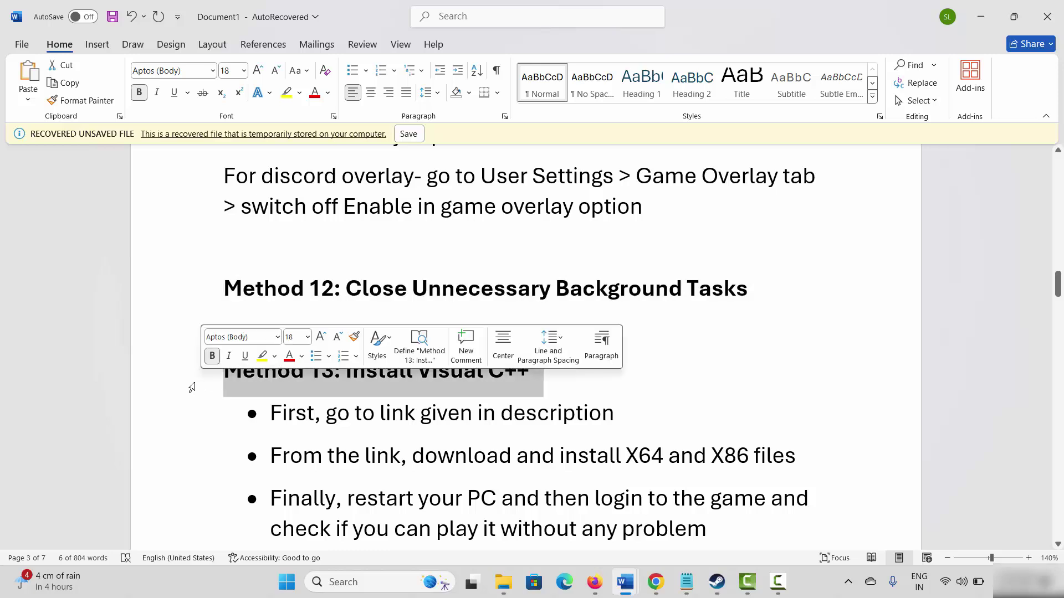
scroll(365, 390, down, 2)
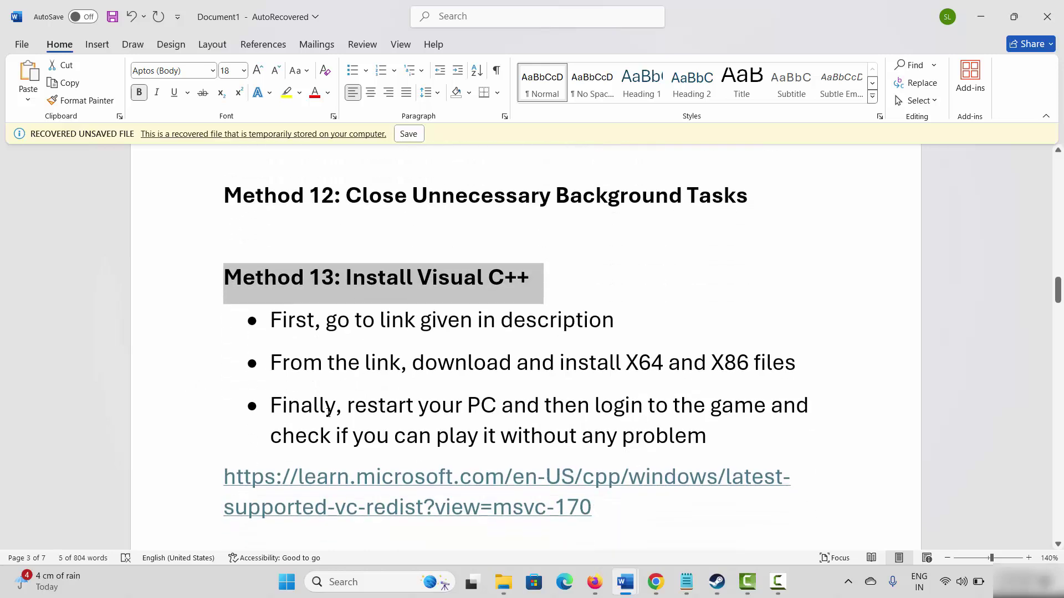
drag(224, 476, 603, 515)
right_click(464, 491)
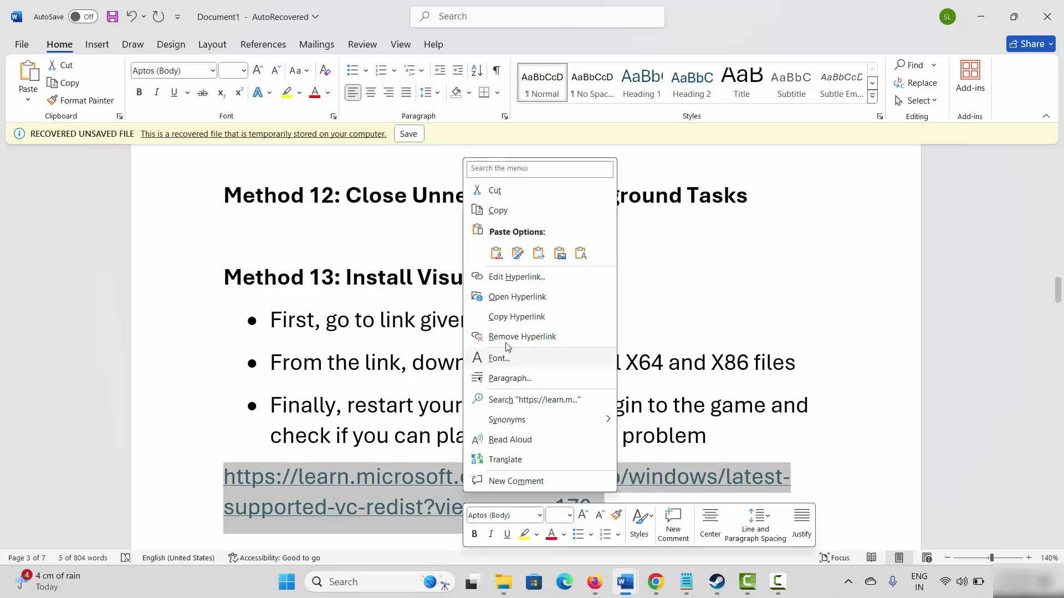
click(503, 214)
click(451, 355)
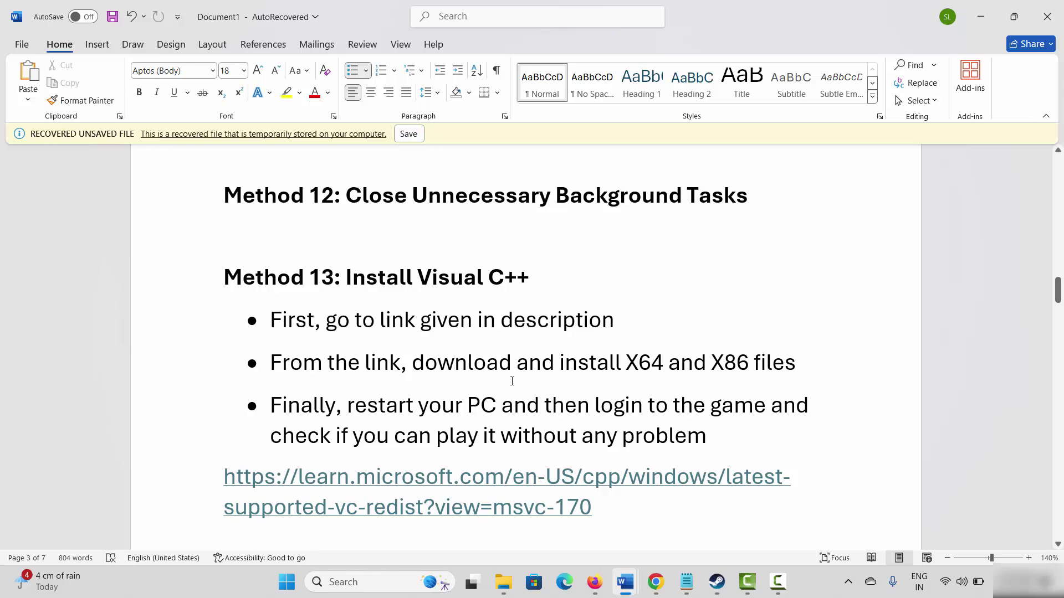
Step: Scroll Chrome's Microsoft page to the v14.44.35211.0 Visual C++ download links, then return to Word
click(656, 581)
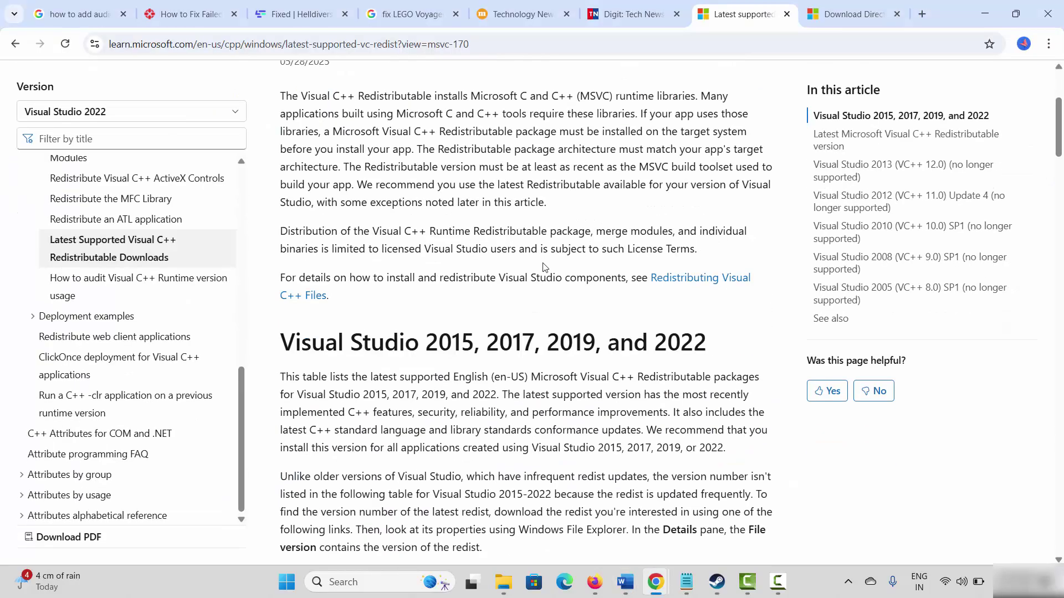
scroll(543, 268, down, 8)
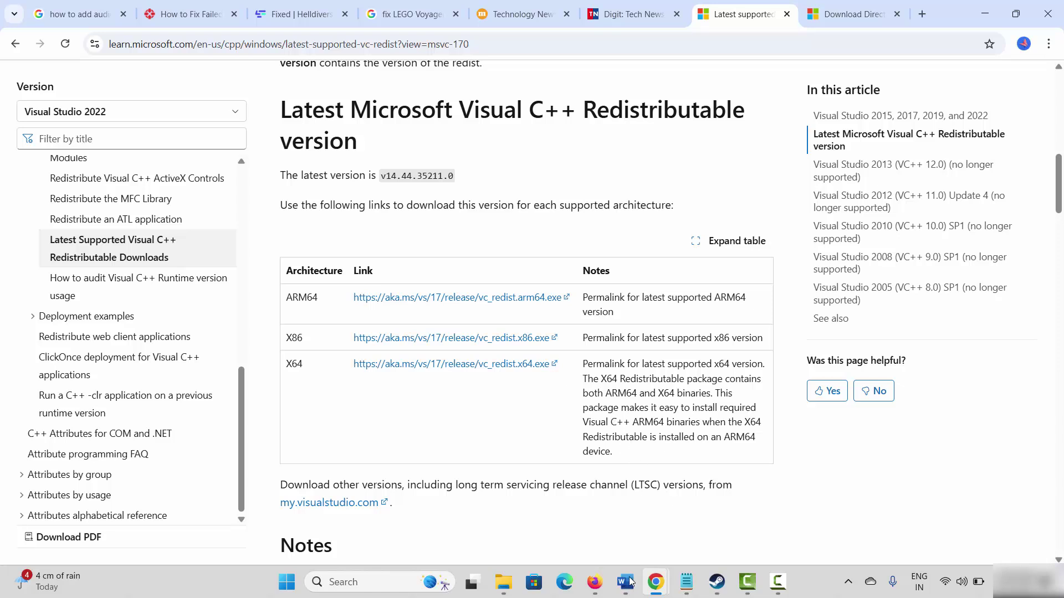
mouse_move(626, 581)
click(607, 520)
Step: Advance the notes to Method 15: Update Windows and bring up Windows search
scroll(393, 420, down, 3)
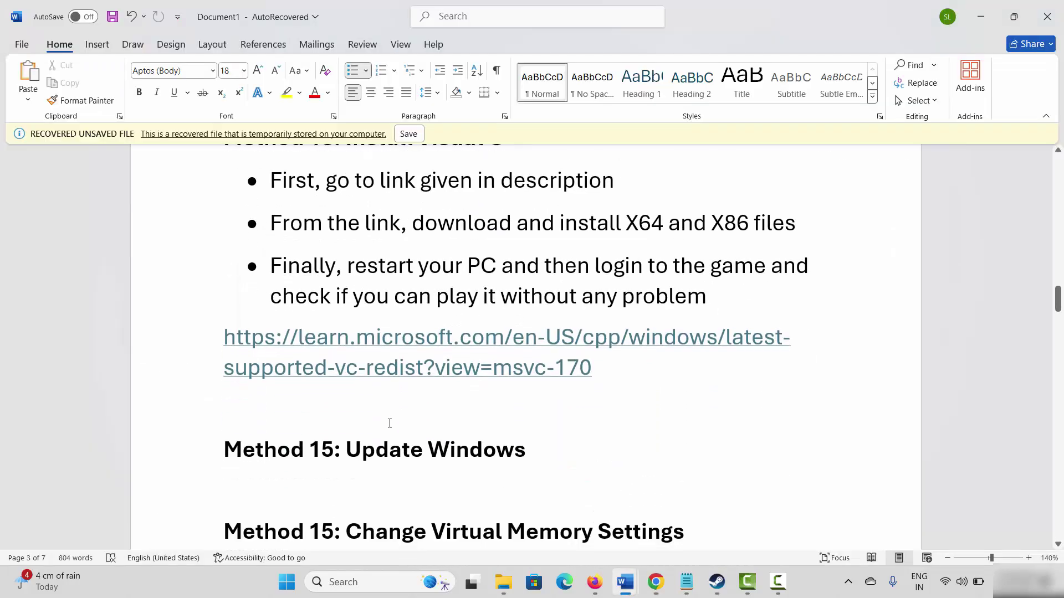
click(192, 404)
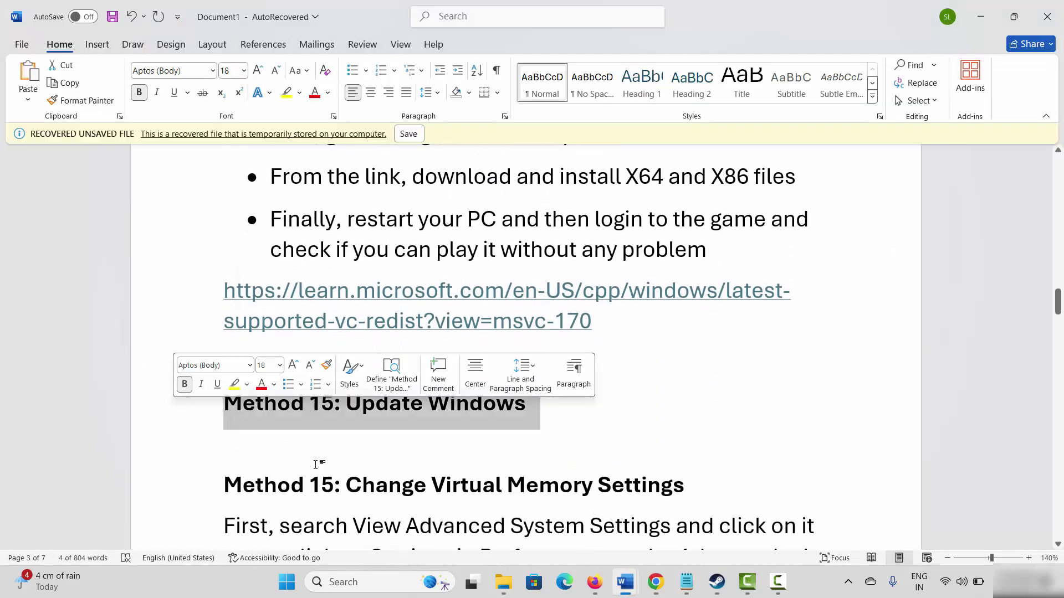
click(353, 582)
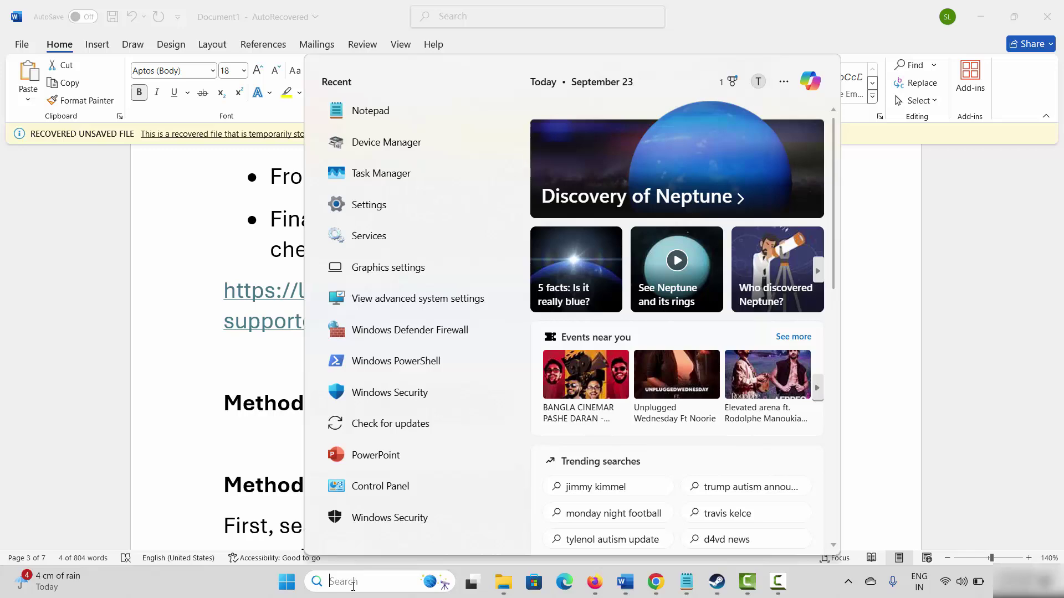
Step: Start a Windows Update check in Settings, then close Settings
click(398, 429)
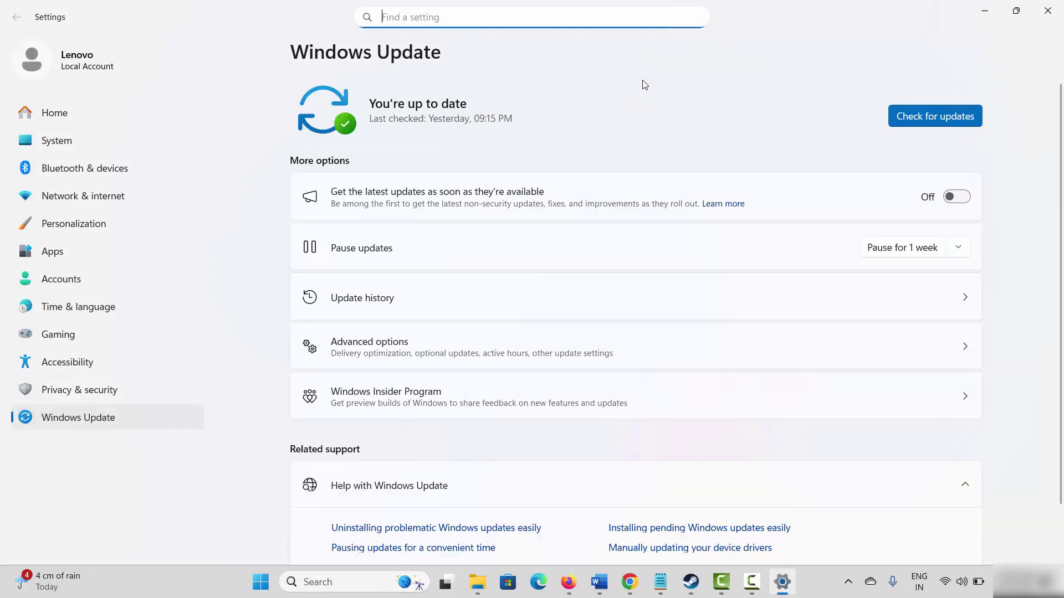
click(939, 118)
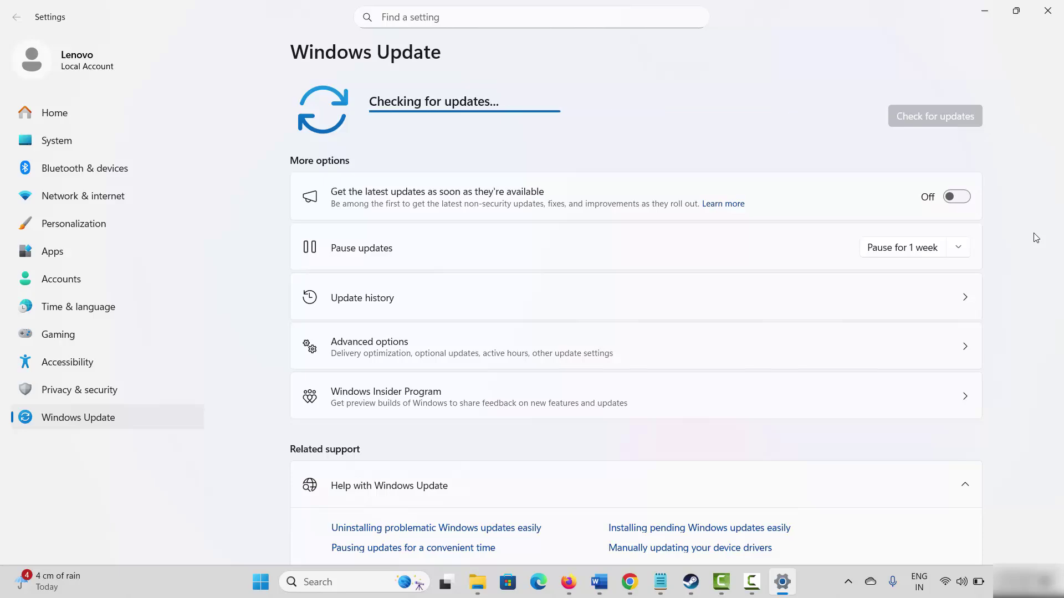
click(1047, 10)
Step: Scroll the notes to Method 15: Change Virtual Memory Settings and bring up Windows search
scroll(219, 449, down, 2)
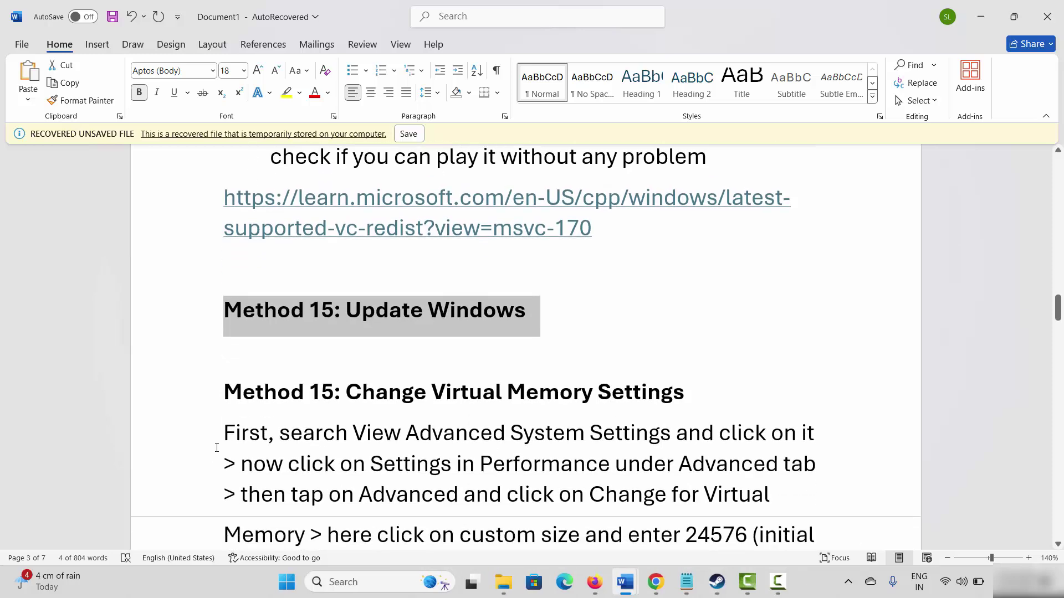
click(159, 392)
scroll(255, 401, down, 2)
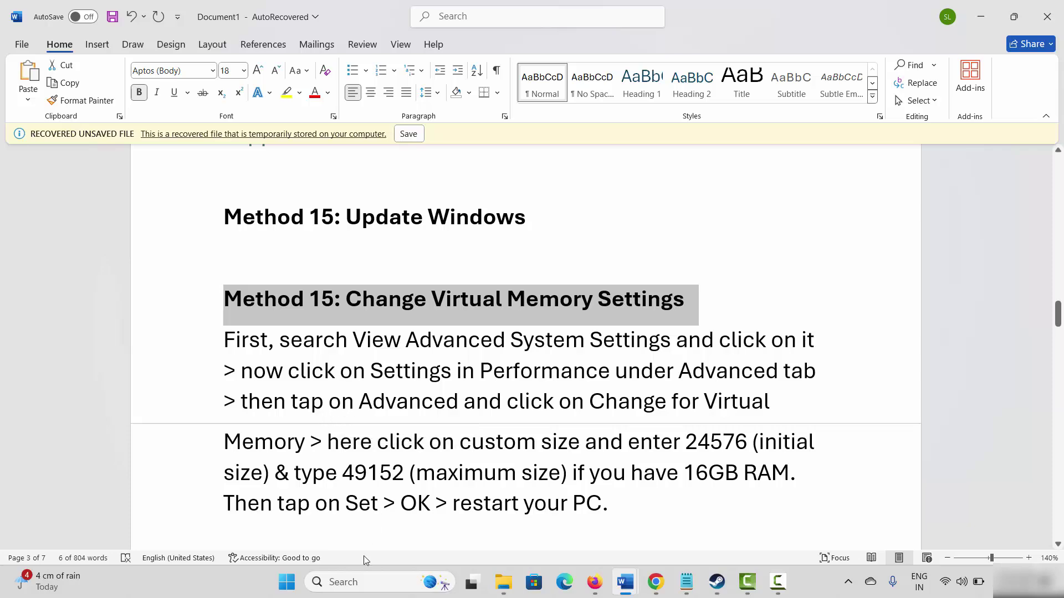
click(359, 583)
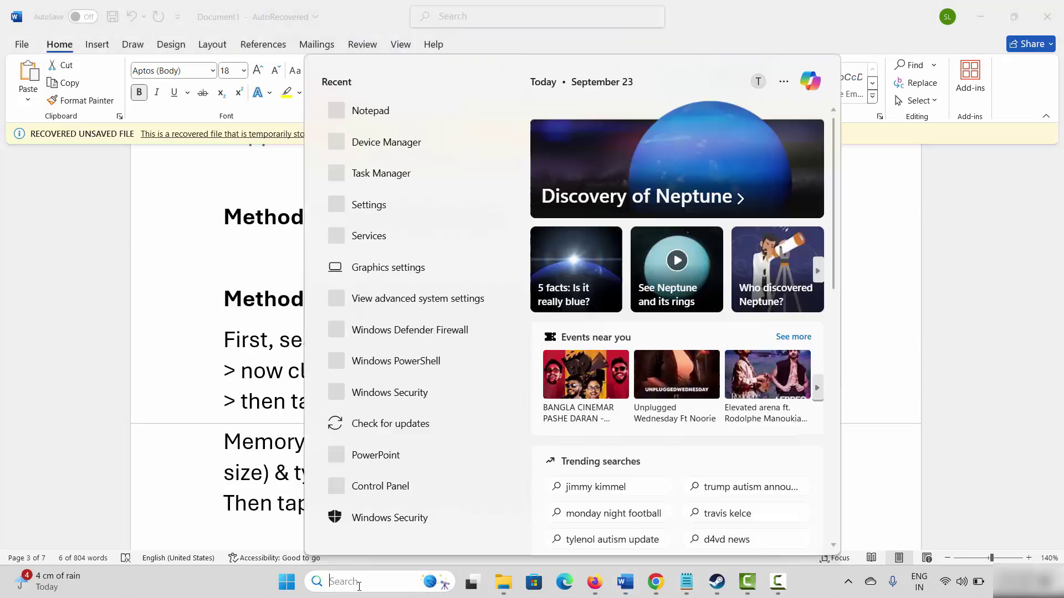
Step: Reach the Virtual Memory dialog via advanced system settings and Performance Options' Advanced tab
click(397, 302)
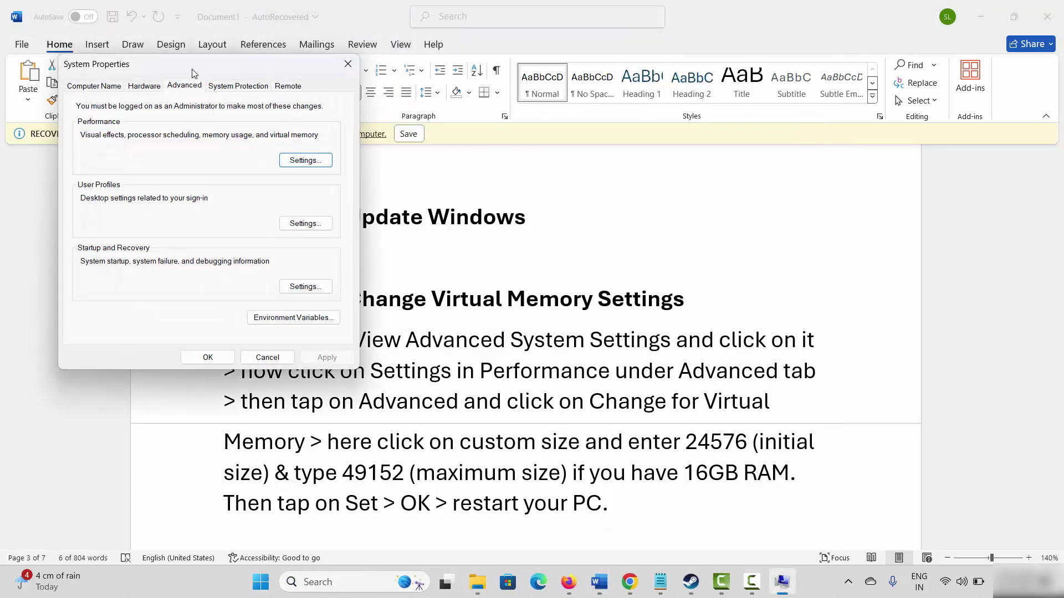
click(318, 163)
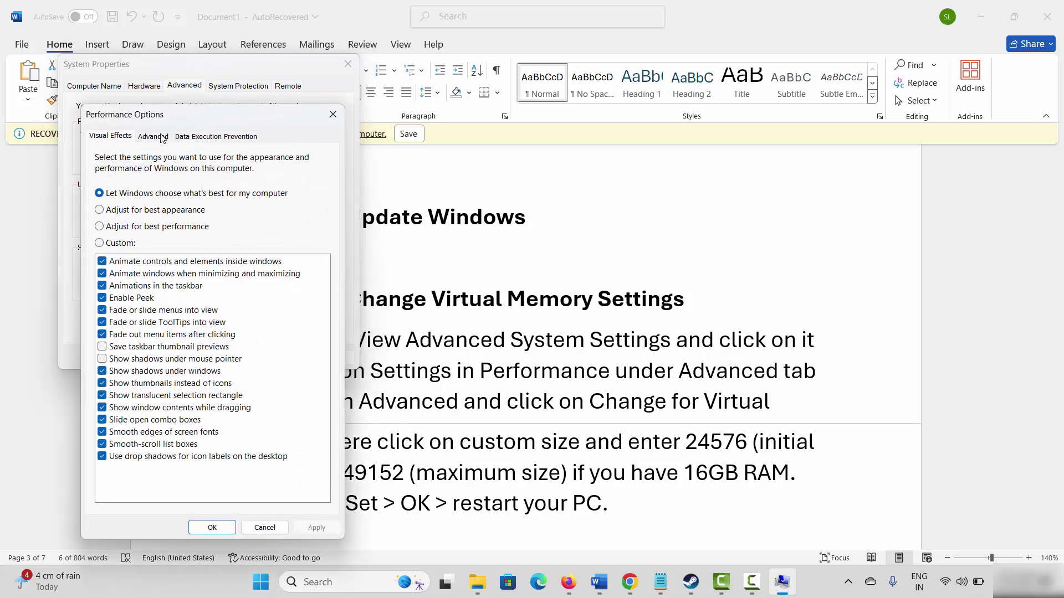
click(161, 137)
click(294, 326)
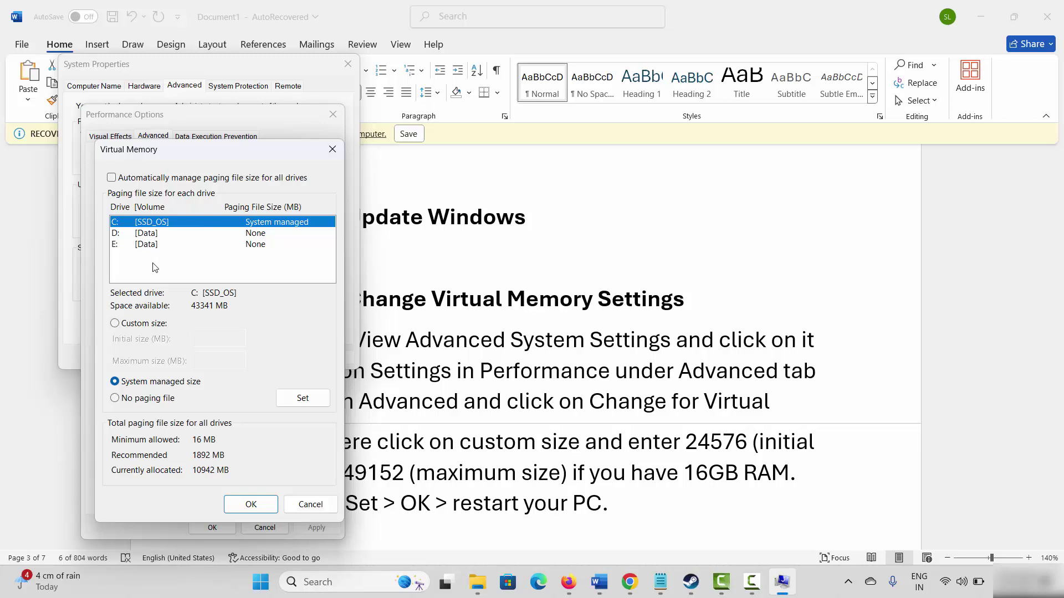
Step: Give drive C a custom paging size of 12288 MB initial and 24576 MB maximum, then close the dialogs
click(120, 325)
click(213, 341)
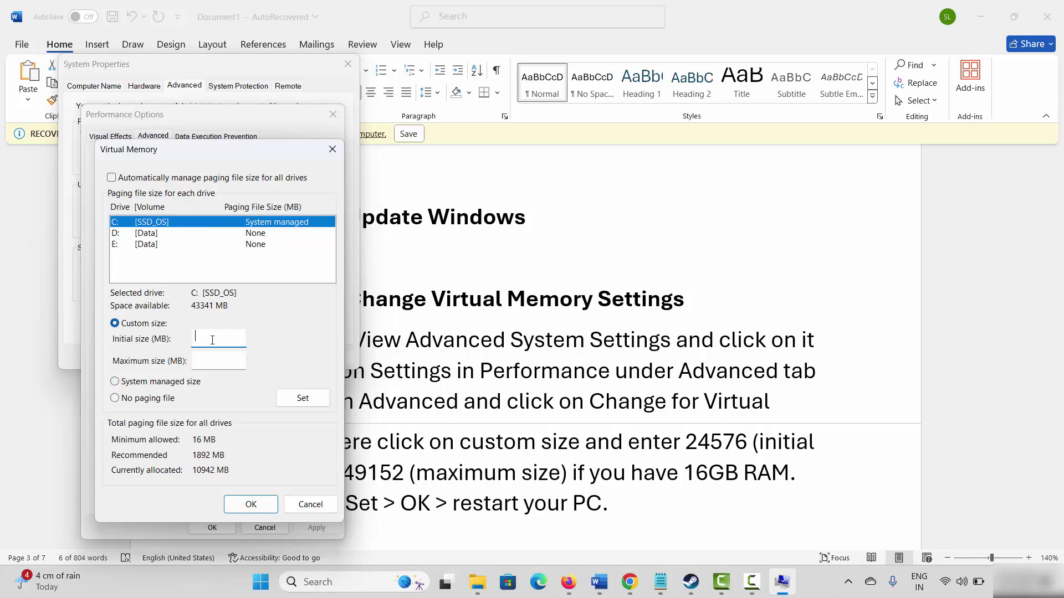
text(12288)
click(221, 362)
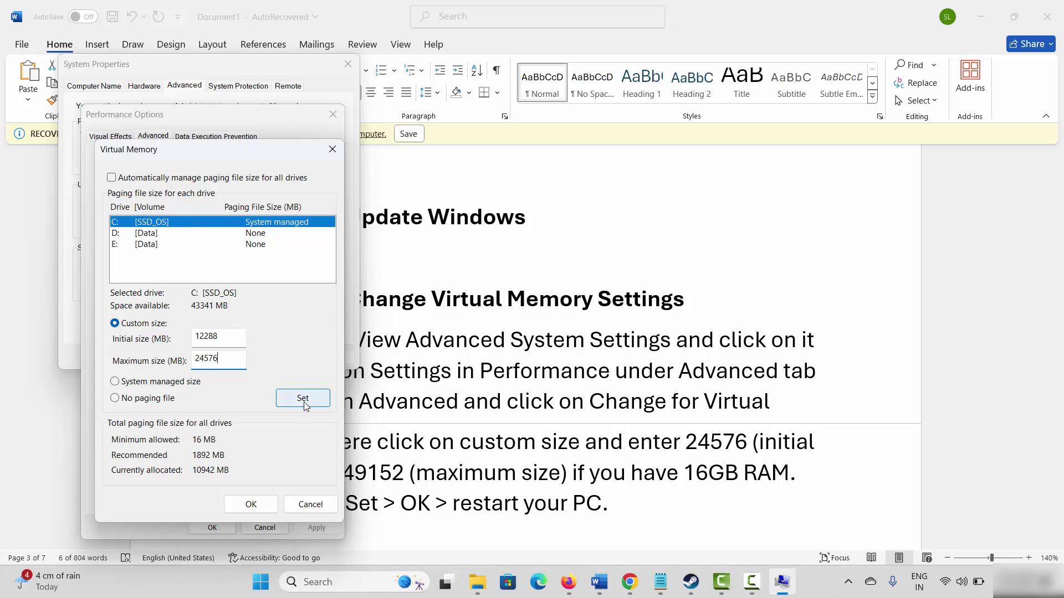
click(332, 150)
click(332, 114)
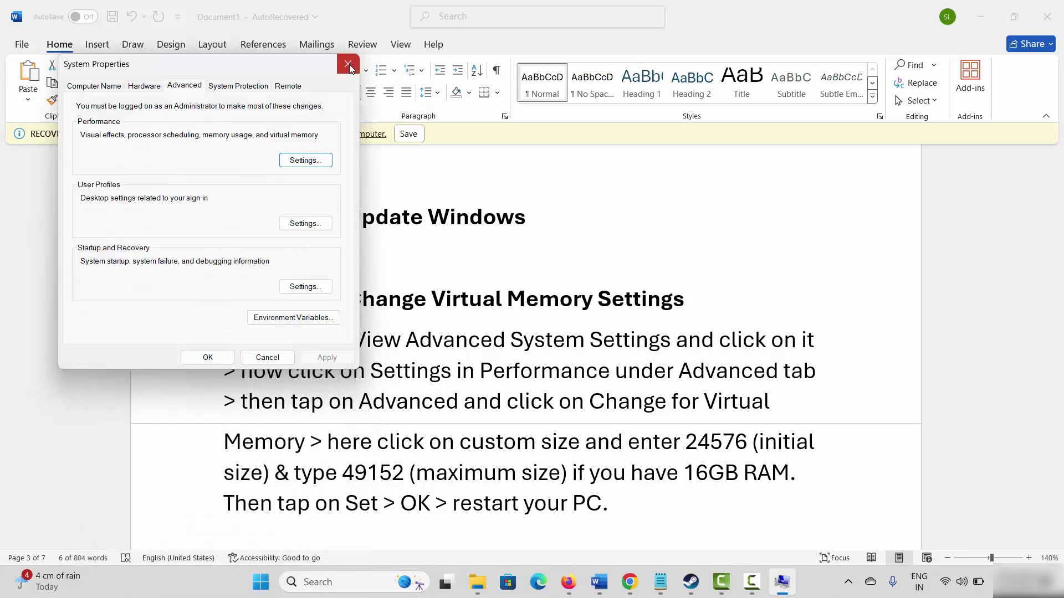